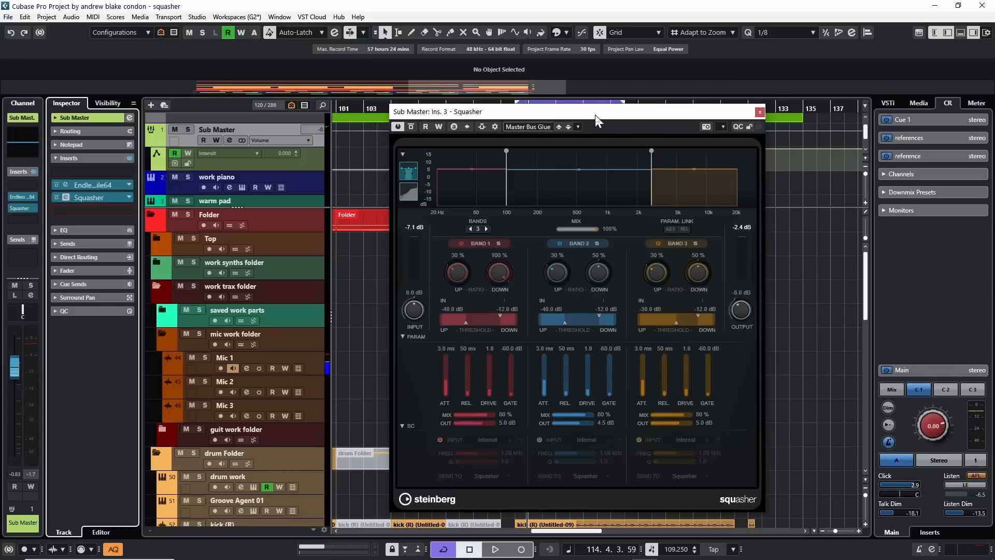
# Play the looped section to audition the Sub Master through Squasher, and stop playback
pyautogui.press('space')
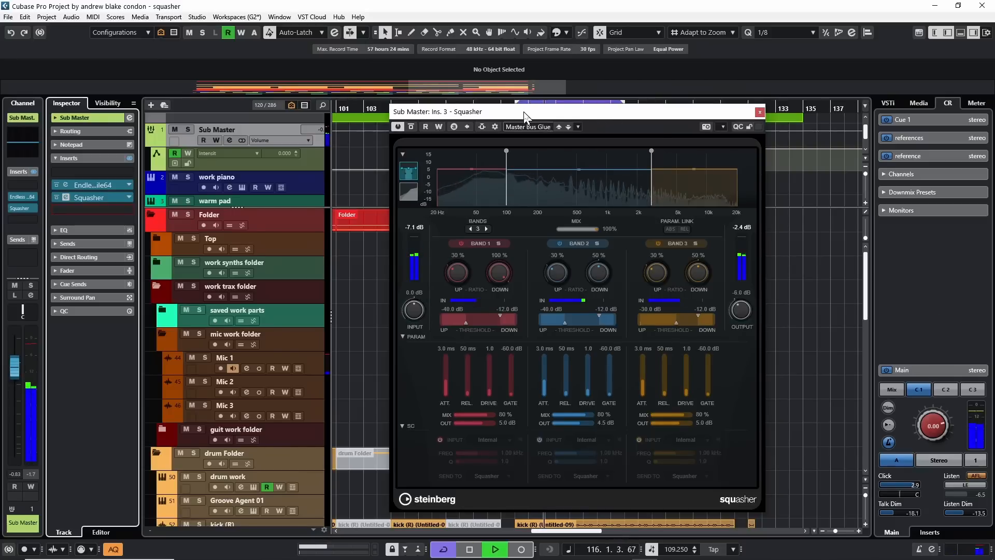
pyautogui.press('space')
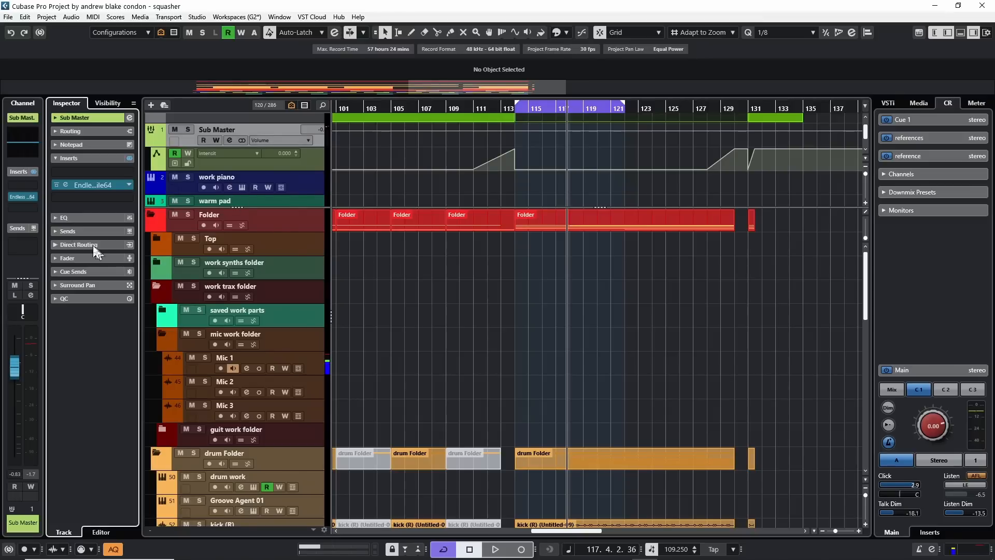
# Insert the Steinberg Squasher plug-in on the Sub Master channel below the existing insert, and reposition its window
pyautogui.click(80, 195)
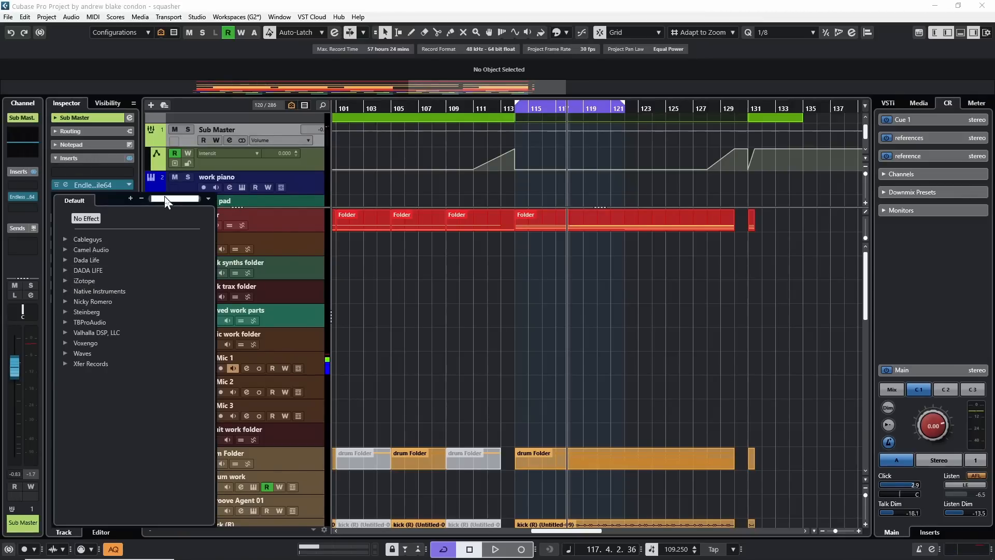
pyautogui.write('sq')
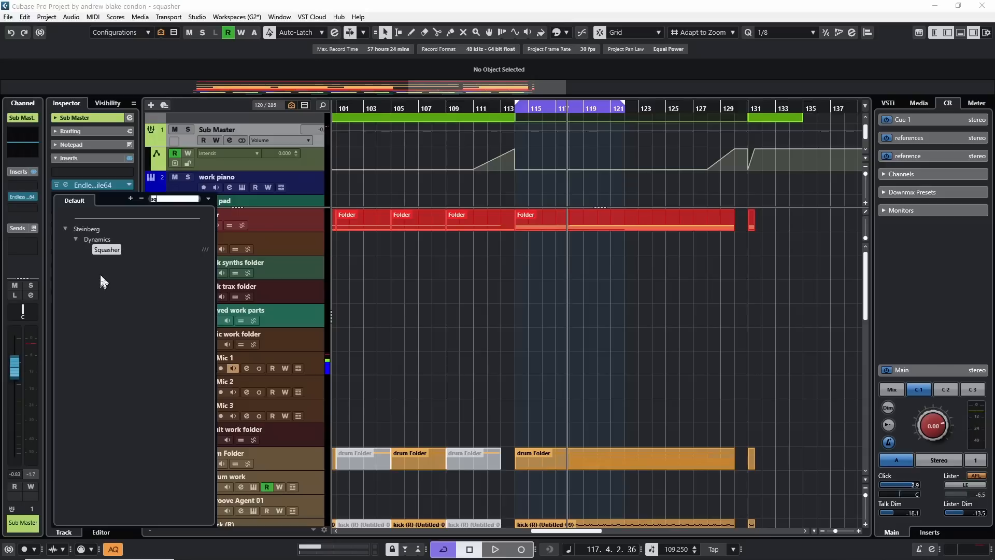
pyautogui.click(105, 256)
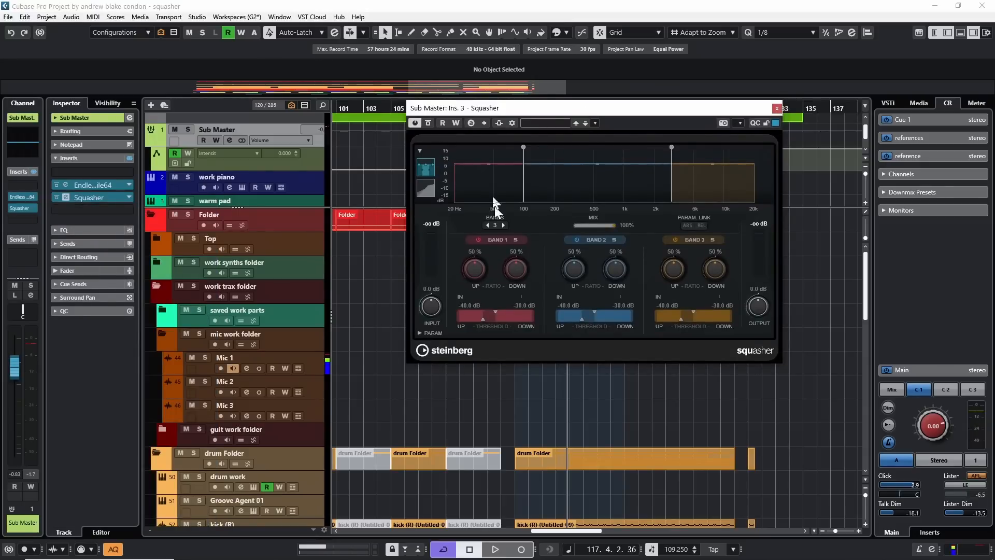
pyautogui.moveTo(560, 110); pyautogui.dragTo(442, 84)
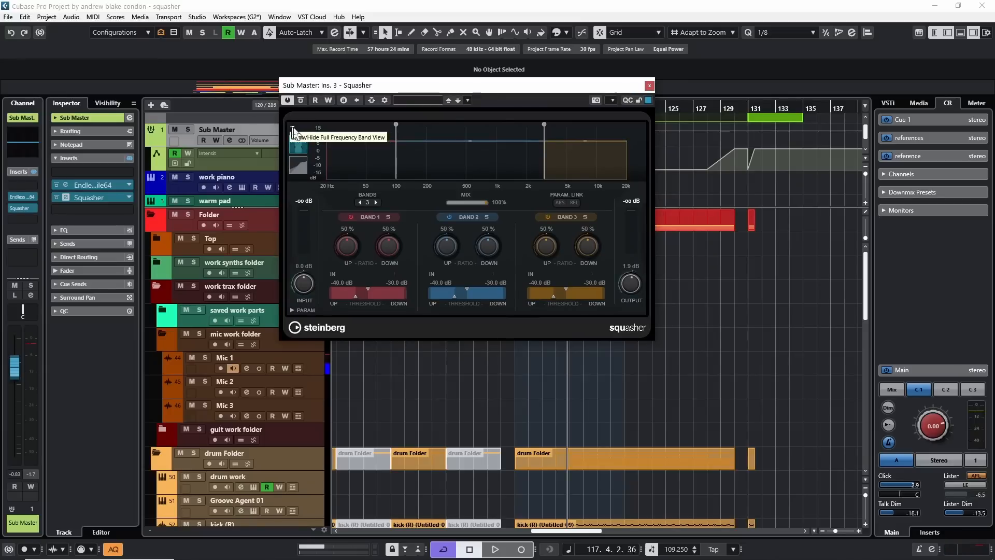
# Toggle Squasher's full frequency band view, leave it shown, and expand the parameter and side-chain sections
pyautogui.click(291, 127)
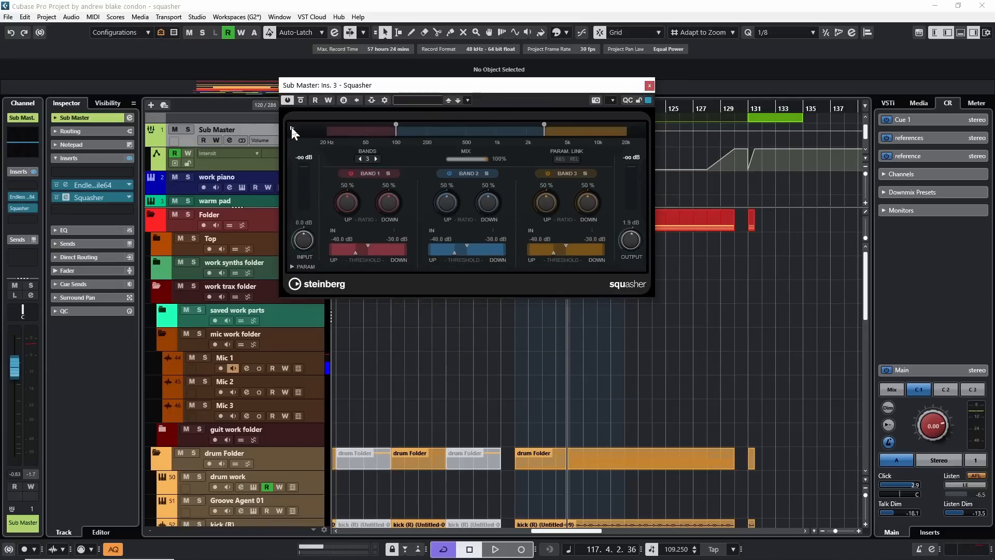
pyautogui.click(291, 127)
pyautogui.click(292, 127)
pyautogui.click(292, 127)
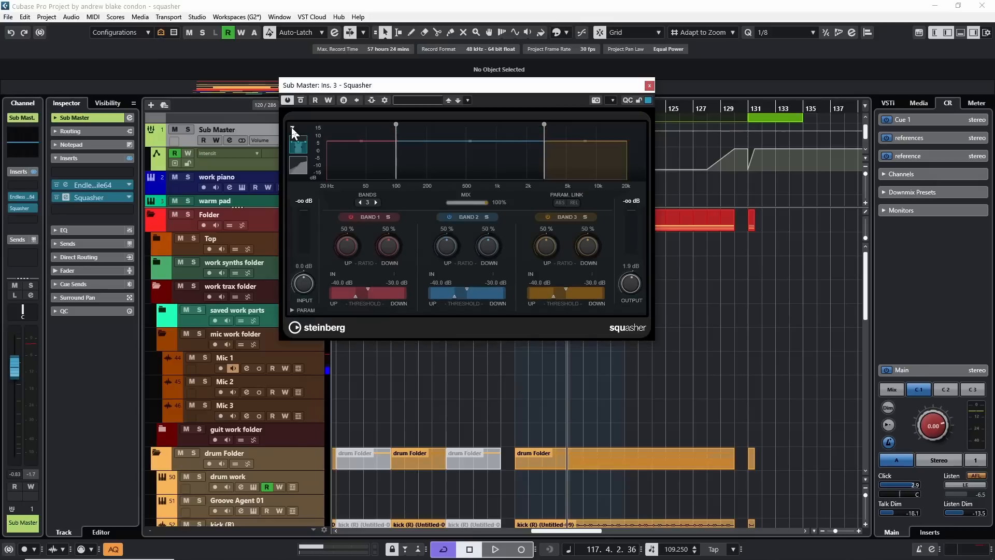
pyautogui.click(292, 310)
pyautogui.click(292, 399)
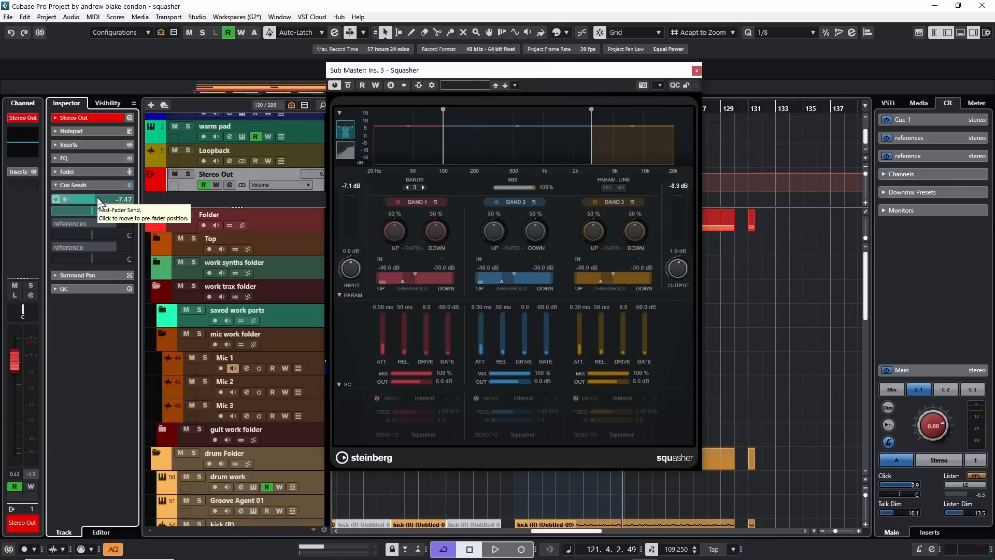
# Play the loop to check the signal passing through Squasher's default settings, and stop playback
pyautogui.press('space')
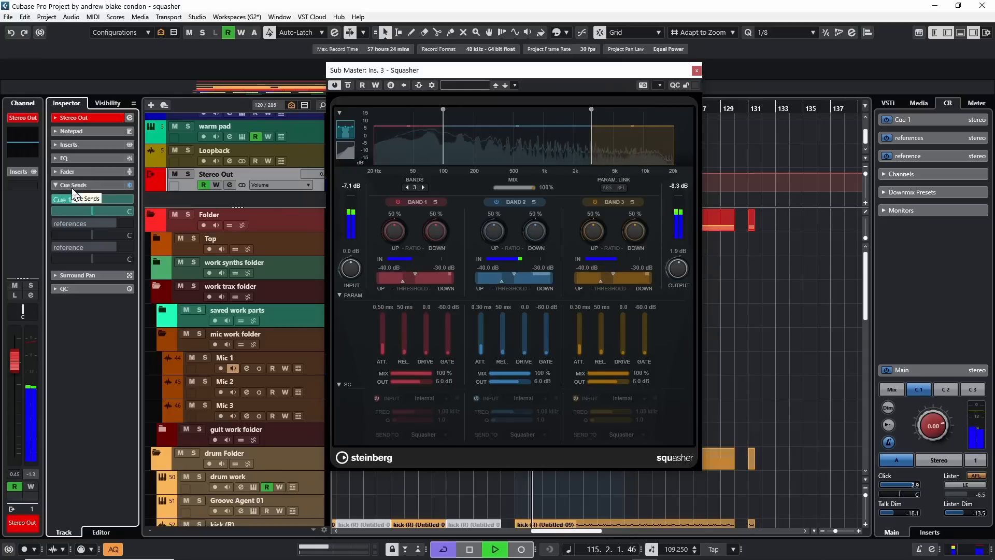
pyautogui.press('space')
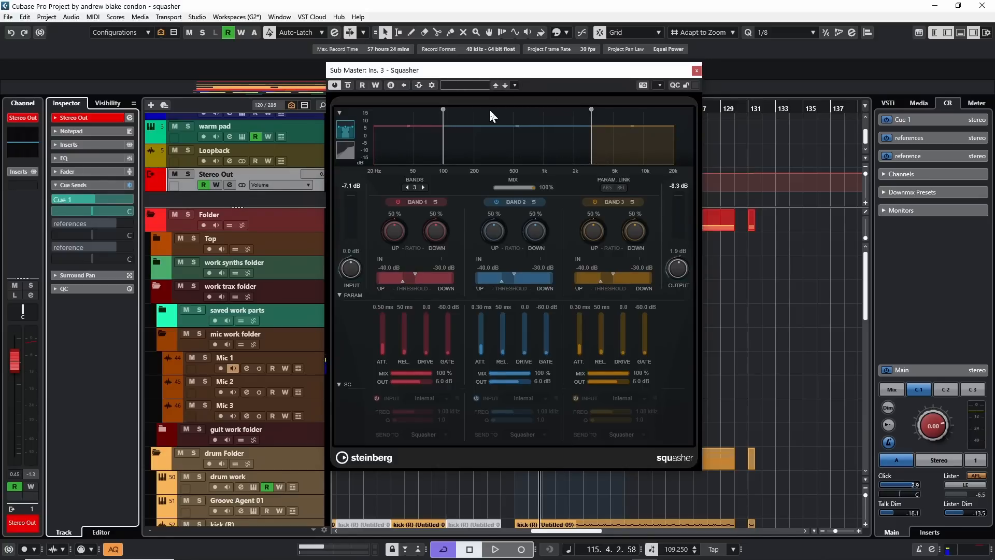
# Browse the Squasher preset list and load the Master Bus Glue preset on the Sub Master
pyautogui.click(460, 83)
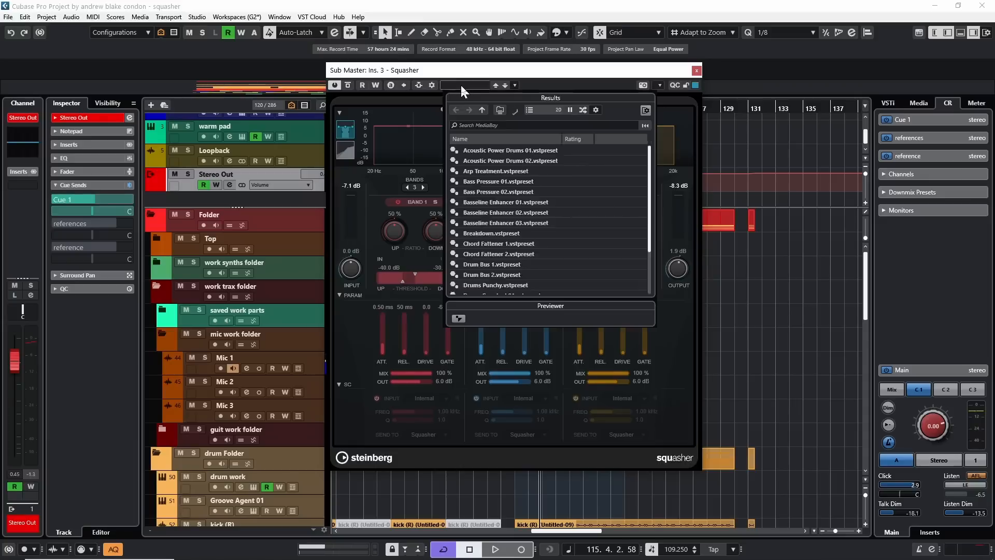
pyautogui.scroll(-3, 589, 222)
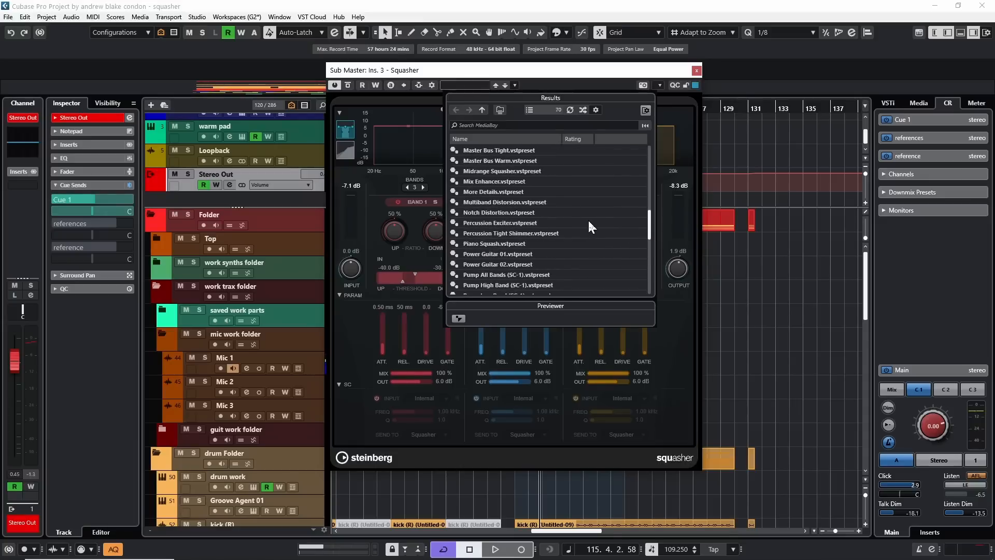
pyautogui.scroll(-3, 588, 219)
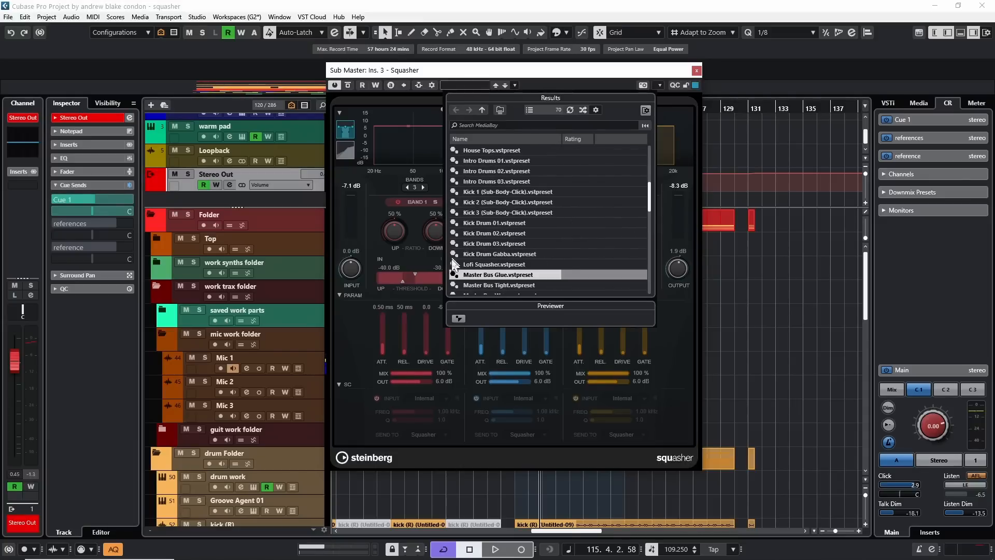
pyautogui.scroll(-13, 497, 213)
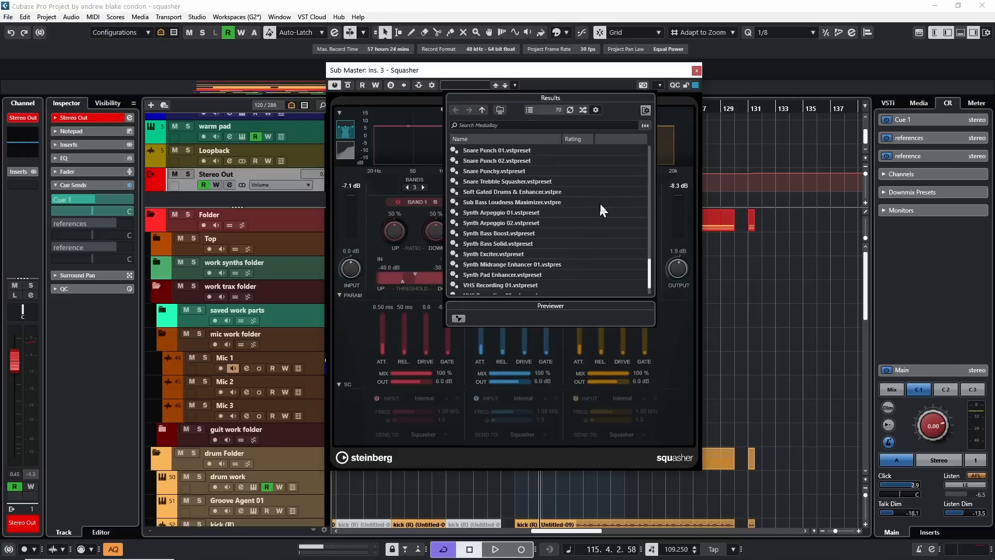
pyautogui.scroll(10, 590, 197)
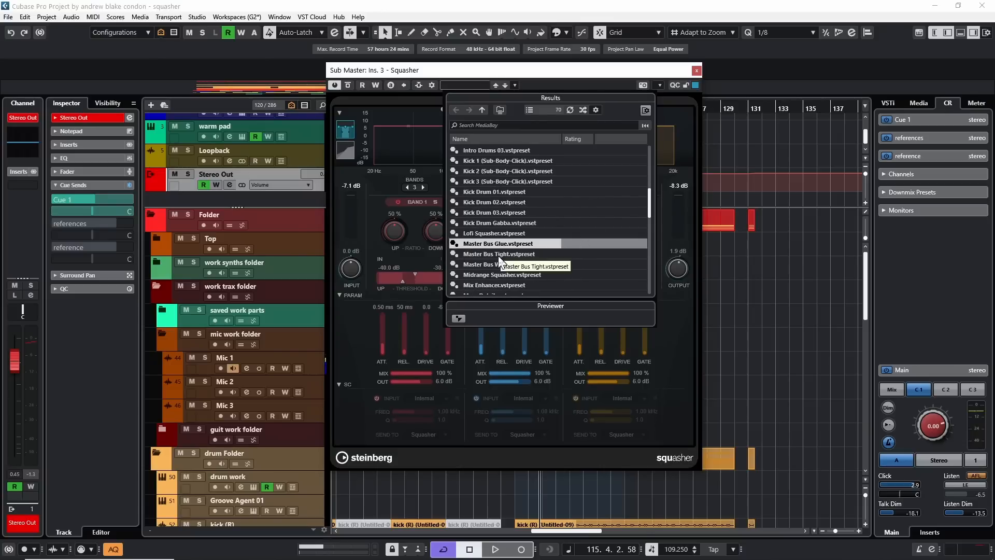
pyautogui.scroll(-2, 518, 242)
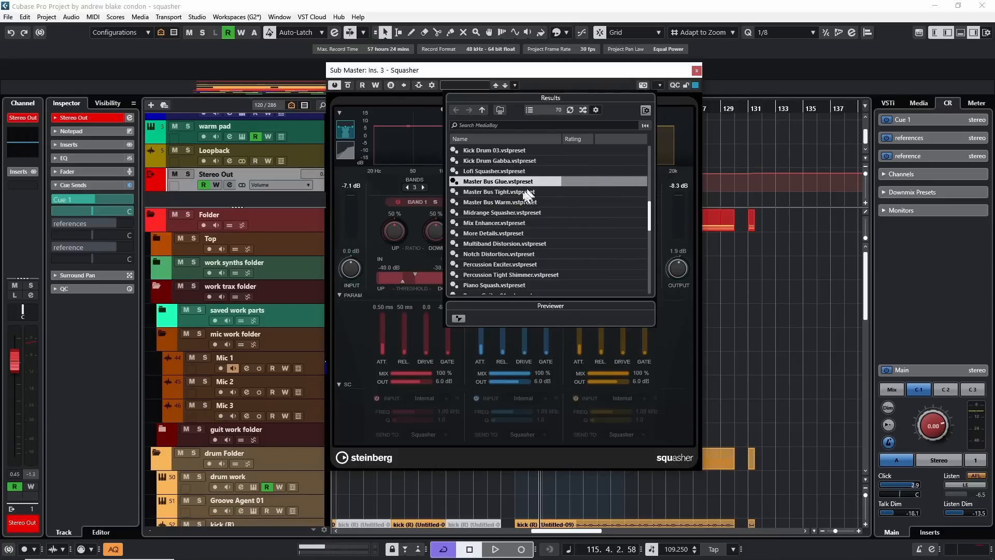
pyautogui.scroll(3, 495, 218)
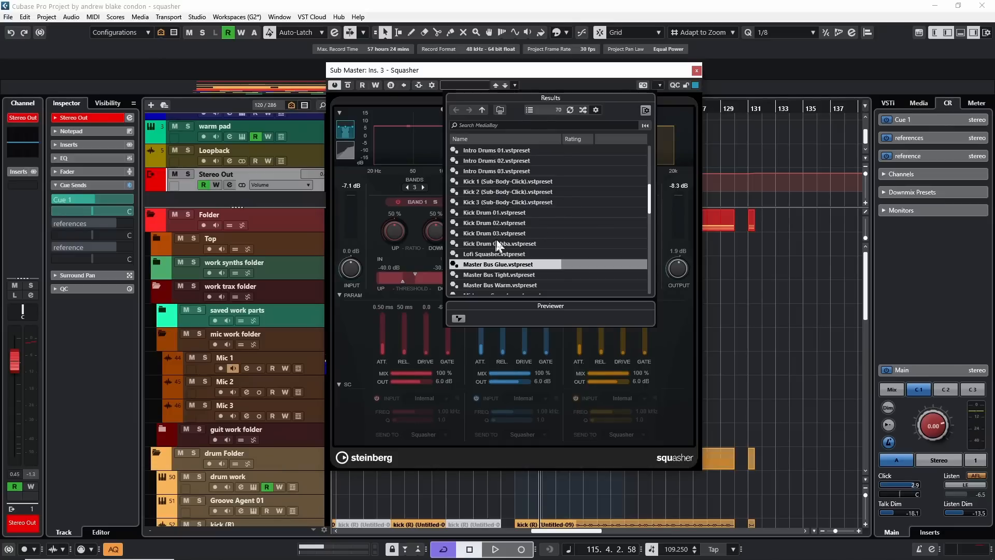
pyautogui.scroll(6, 565, 202)
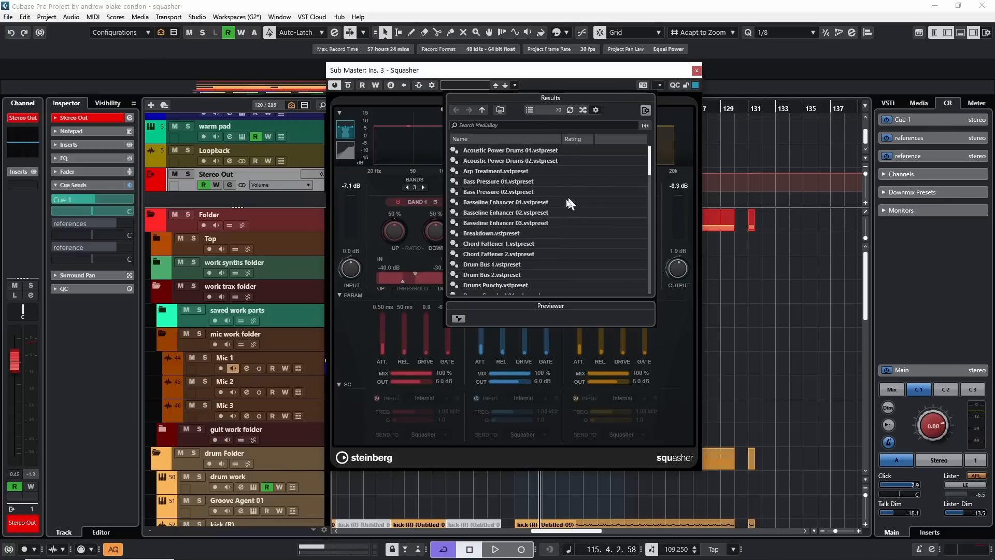
pyautogui.scroll(-3, 529, 228)
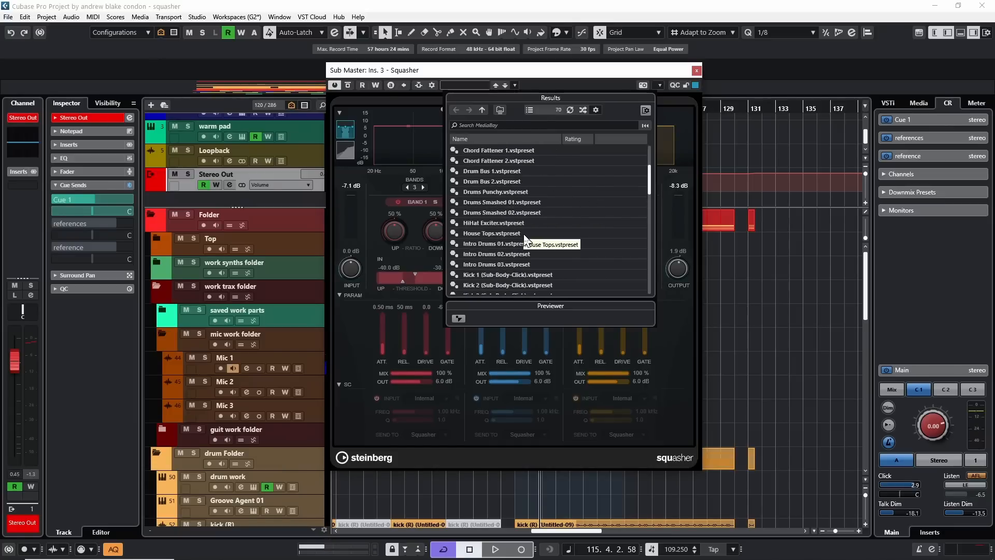
pyautogui.click(534, 75)
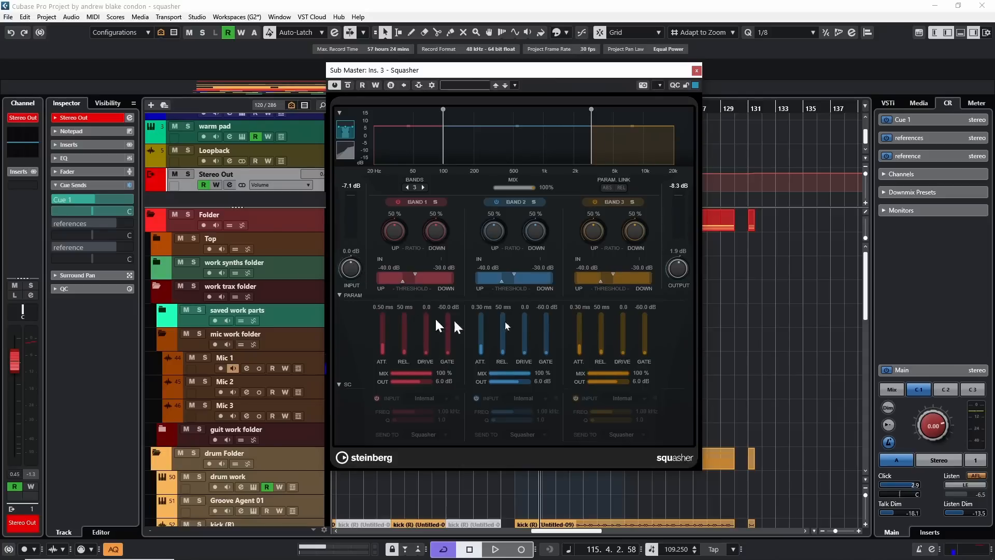
pyautogui.moveTo(490, 74); pyautogui.dragTo(516, 45)
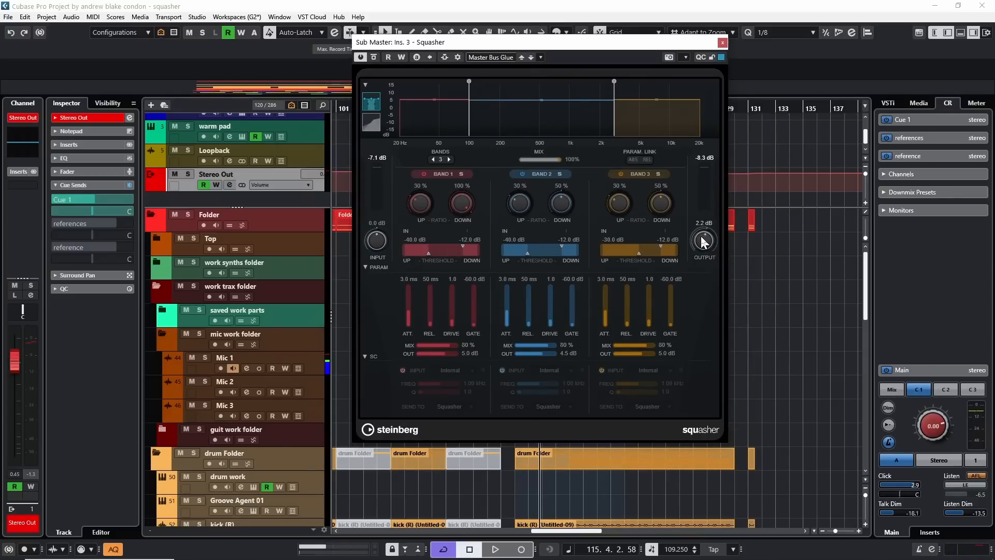
# Set Squasher's output level to about -6 dB while auditioning the loop on the Sub Master
pyautogui.moveTo(703, 242); pyautogui.dragTo(707, 275)
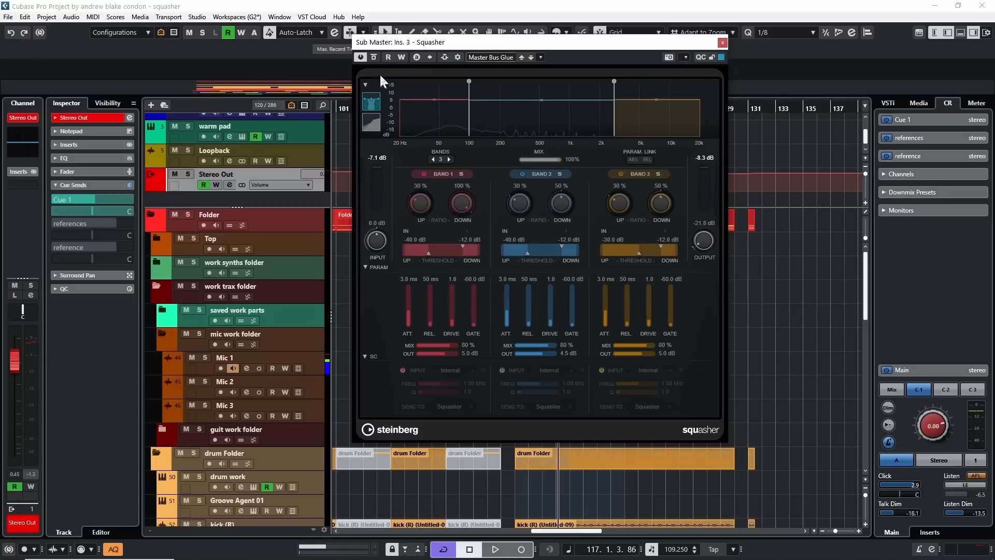
pyautogui.press('space')
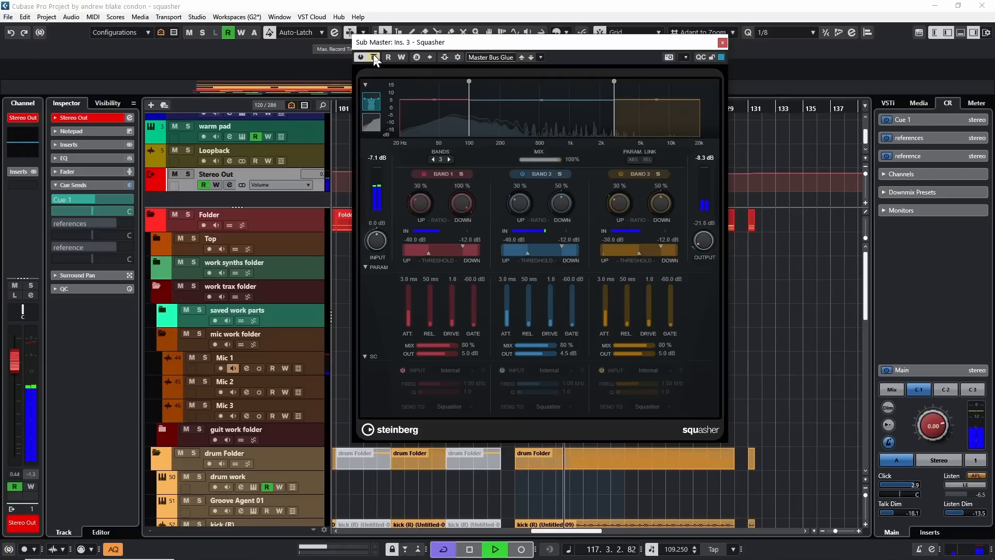
pyautogui.press('space')
pyautogui.press('space')
pyautogui.moveTo(704, 224); pyautogui.dragTo(704, 214)
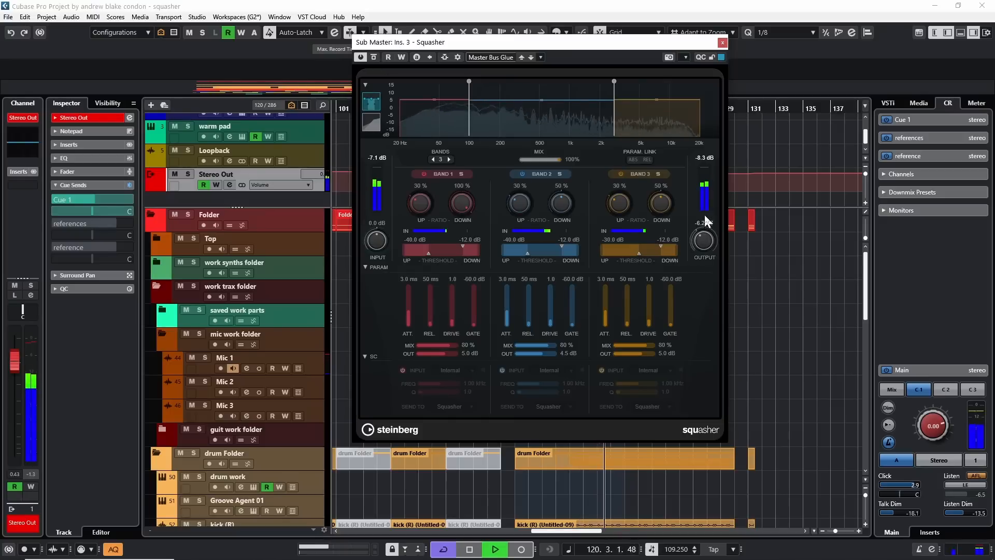
pyautogui.press('space')
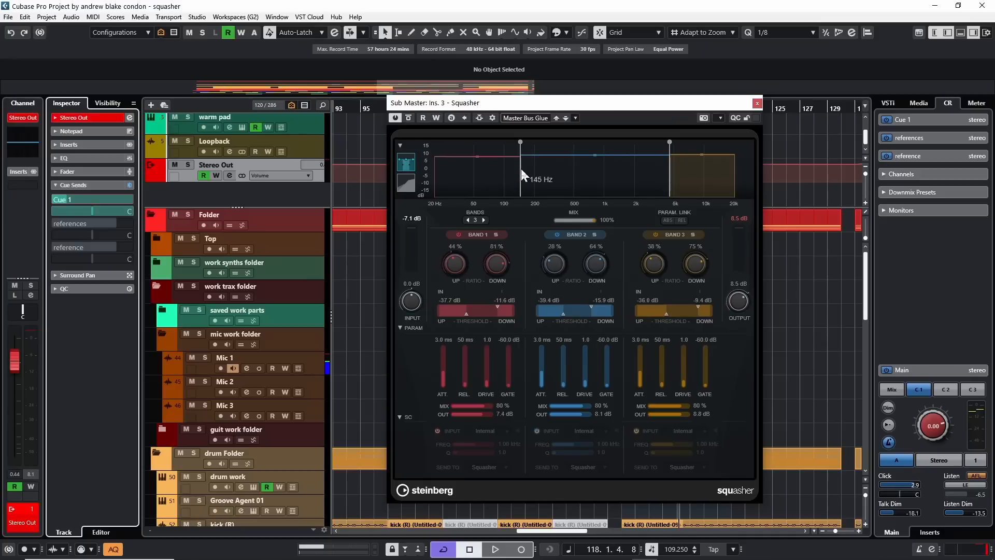
# Move the crossover between bands 1 and 2, and adjust band 1's ratios and threshold
pyautogui.moveTo(520, 169); pyautogui.dragTo(491, 155)
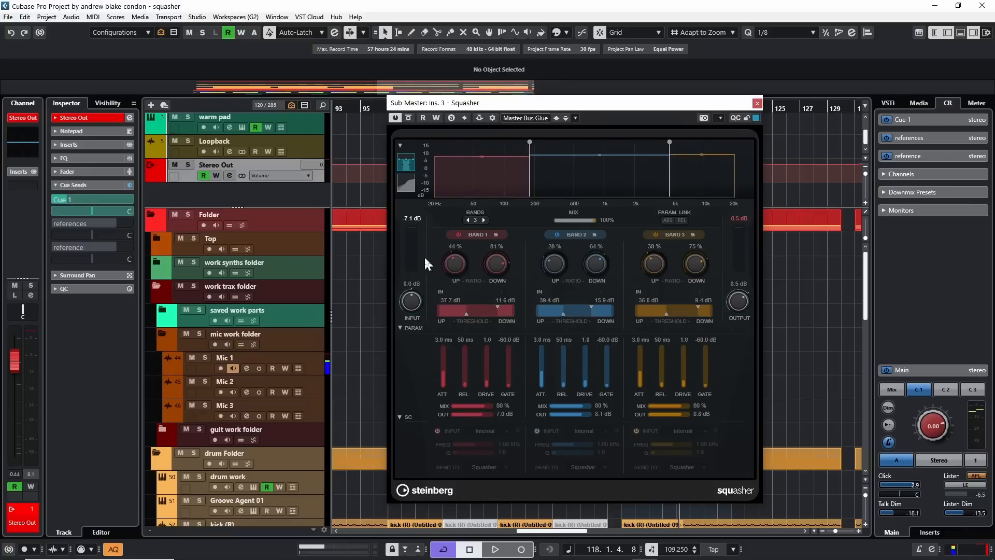
pyautogui.moveTo(456, 261)
pyautogui.mouseDown()
pyautogui.moveTo(458, 247)
pyautogui.moveTo(461, 300)
pyautogui.moveTo(460, 251)
pyautogui.mouseUp()
pyautogui.moveTo(500, 264)
pyautogui.mouseDown()
pyautogui.moveTo(506, 237)
pyautogui.moveTo(506, 276)
pyautogui.mouseUp()
pyautogui.moveTo(480, 311)
pyautogui.mouseDown()
pyautogui.moveTo(502, 317)
pyautogui.moveTo(486, 316)
pyautogui.mouseUp()
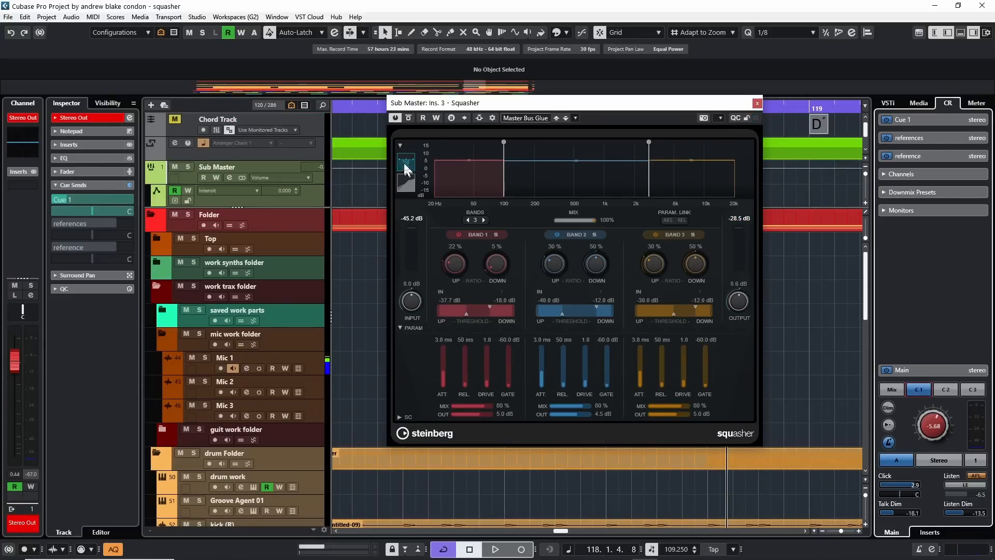
# Switch the display to the compression curves and reshape band 1's curve, setting its down ratio to 0%
pyautogui.click(406, 183)
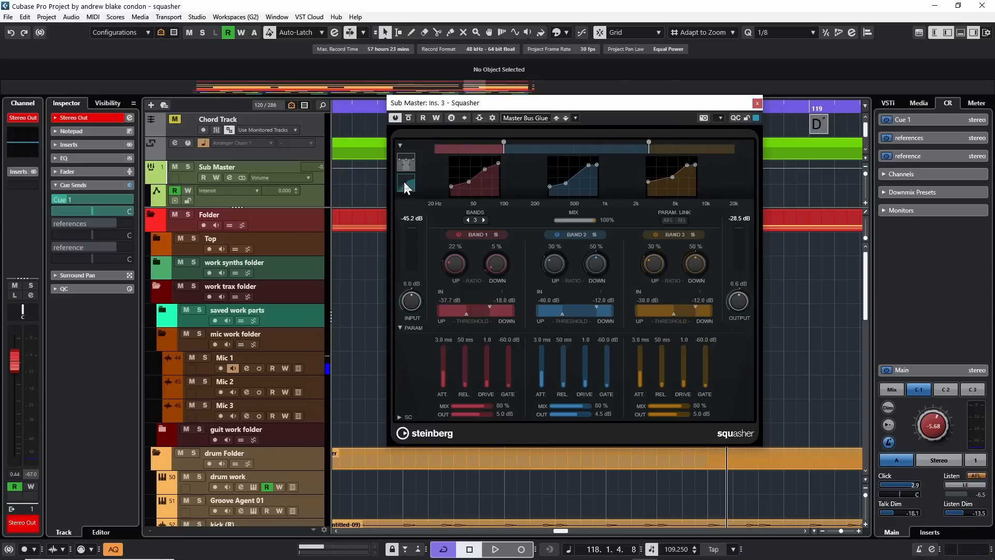
pyautogui.moveTo(452, 263); pyautogui.dragTo(454, 256)
pyautogui.moveTo(472, 312)
pyautogui.mouseDown()
pyautogui.moveTo(454, 320)
pyautogui.moveTo(486, 317)
pyautogui.moveTo(477, 322)
pyautogui.mouseUp()
pyautogui.moveTo(491, 263); pyautogui.dragTo(501, 329)
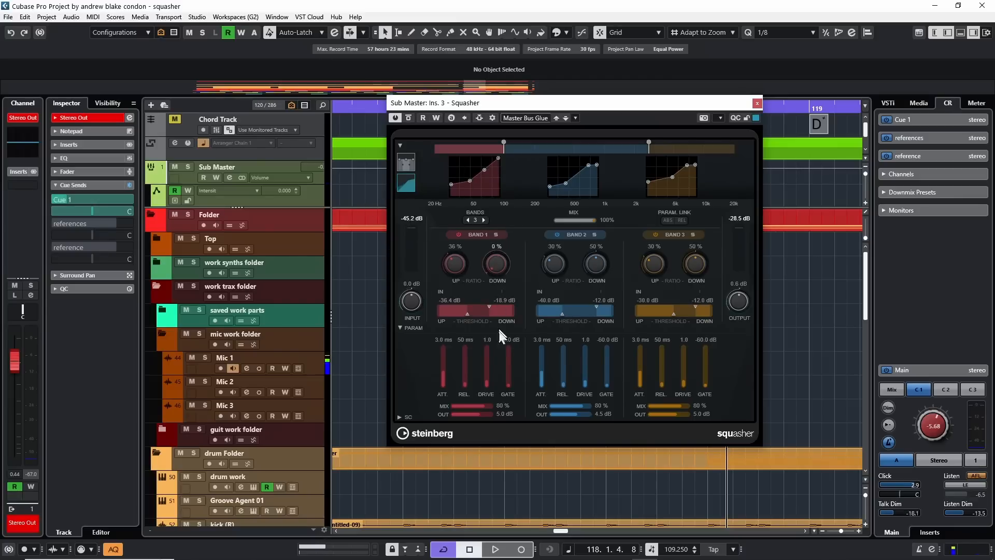
pyautogui.moveTo(460, 257)
pyautogui.mouseDown()
pyautogui.moveTo(461, 323)
pyautogui.moveTo(467, 276)
pyautogui.moveTo(466, 311)
pyautogui.moveTo(453, 316)
pyautogui.moveTo(457, 324)
pyautogui.mouseUp()
pyautogui.moveTo(469, 182)
pyautogui.mouseDown()
pyautogui.moveTo(460, 191)
pyautogui.moveTo(472, 188)
pyautogui.mouseUp()
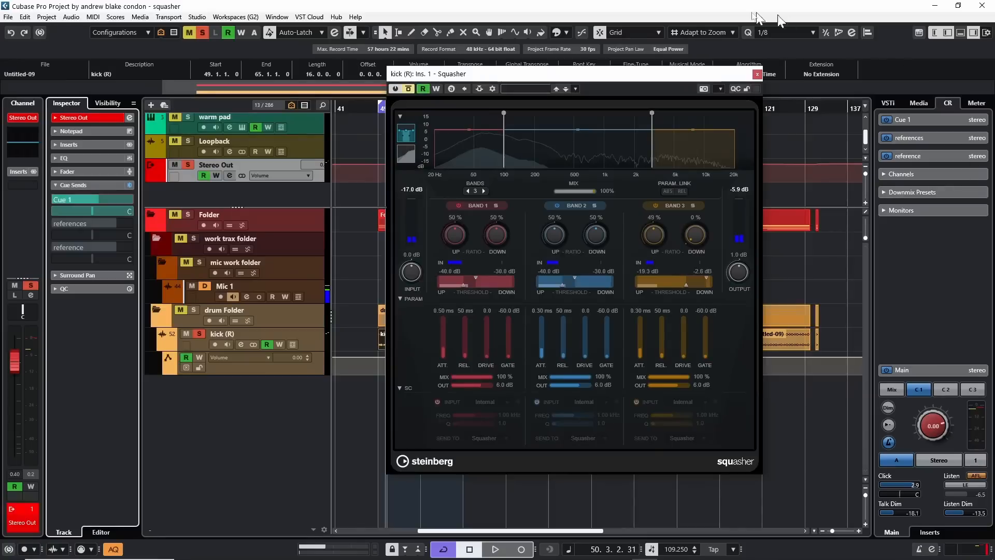
# Audition the kick track first with its Squasher insert bypassed and again with it active
pyautogui.press('space')
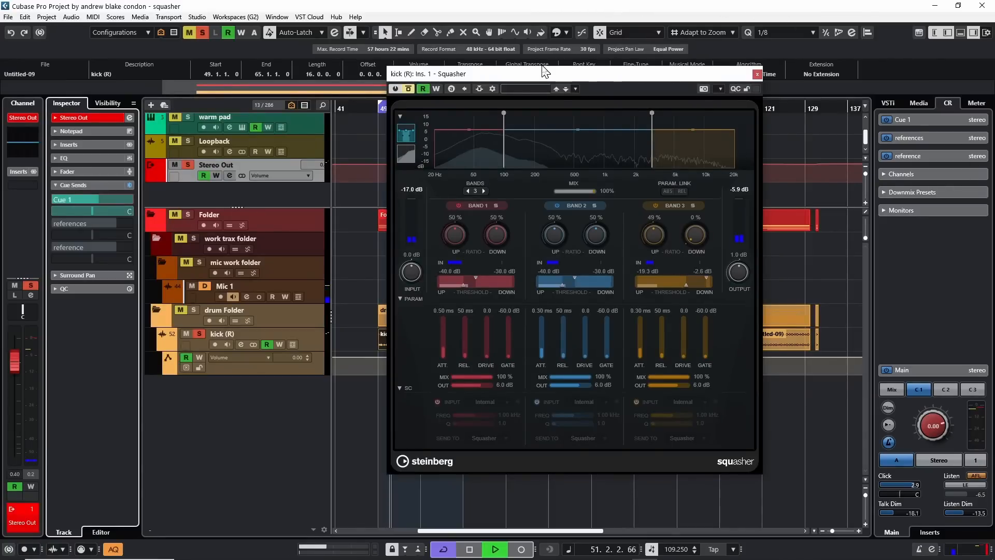
pyautogui.press('space')
pyautogui.moveTo(511, 78); pyautogui.dragTo(487, 72)
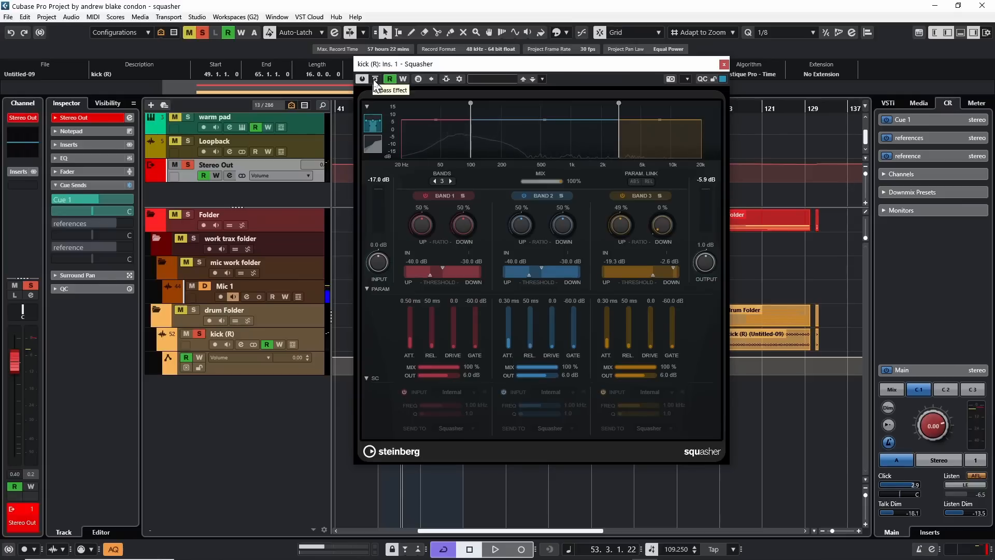
pyautogui.press('space')
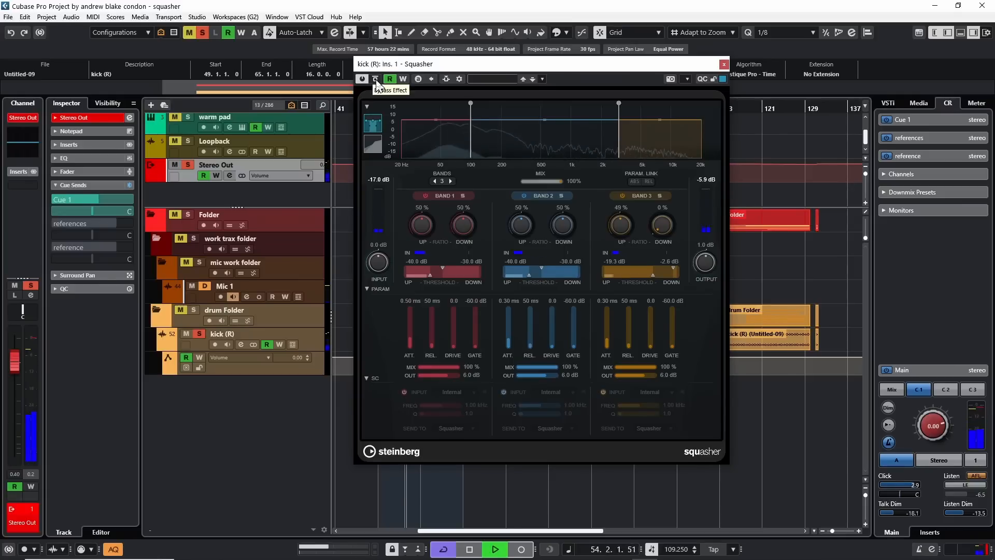
pyautogui.press('space')
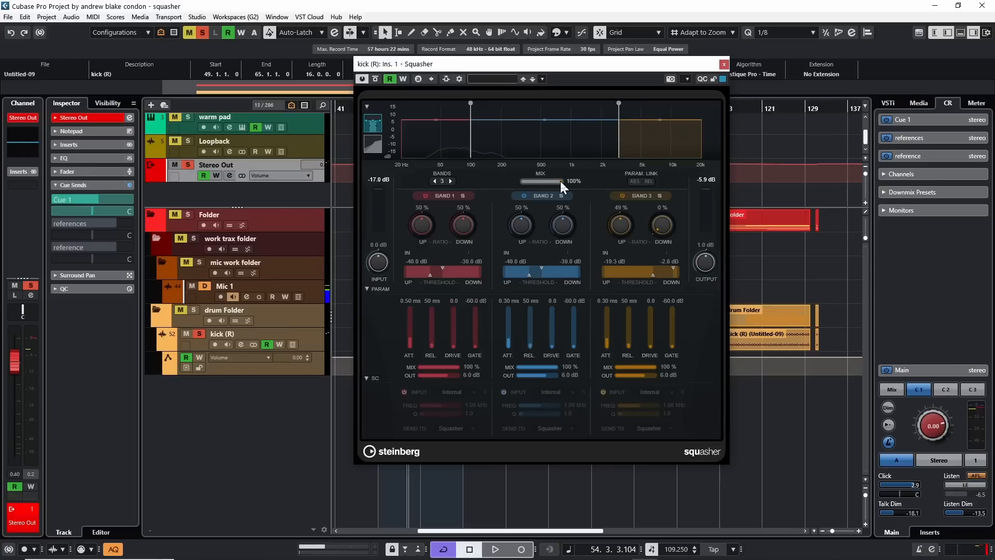
# Sweep Squasher's overall mix while auditioning the kick track, finishing at 100%
pyautogui.press('space')
pyautogui.moveTo(561, 182); pyautogui.dragTo(587, 179)
pyautogui.press('space')
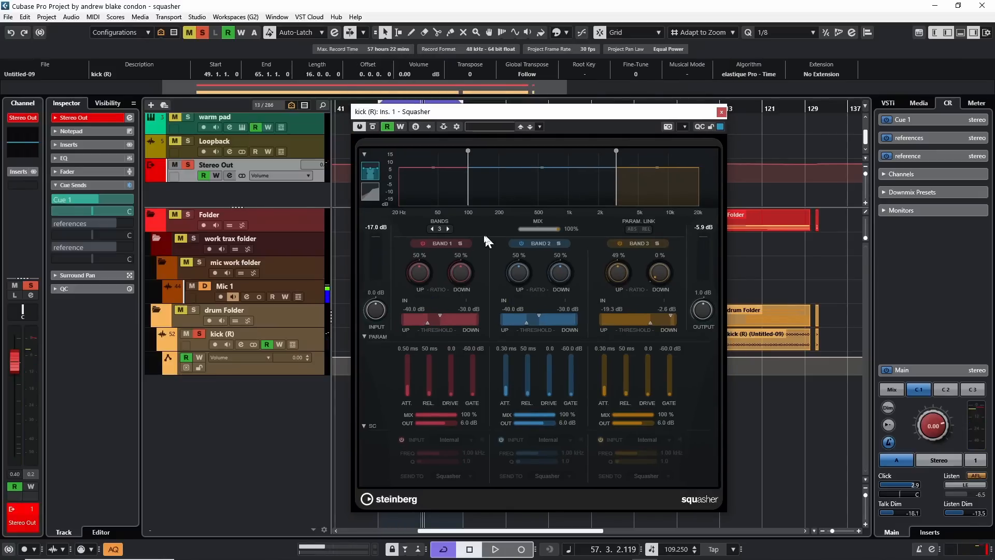
# Reduce Squasher to two bands while the kick plays, restore three bands, and stop playback
pyautogui.press('space')
pyautogui.click(431, 229)
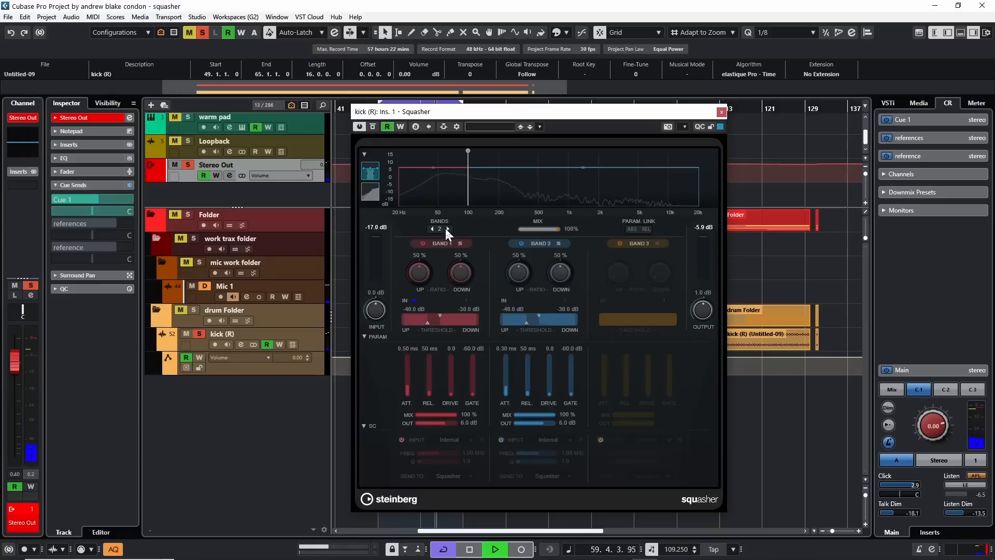
pyautogui.click(447, 228)
pyautogui.press('space')
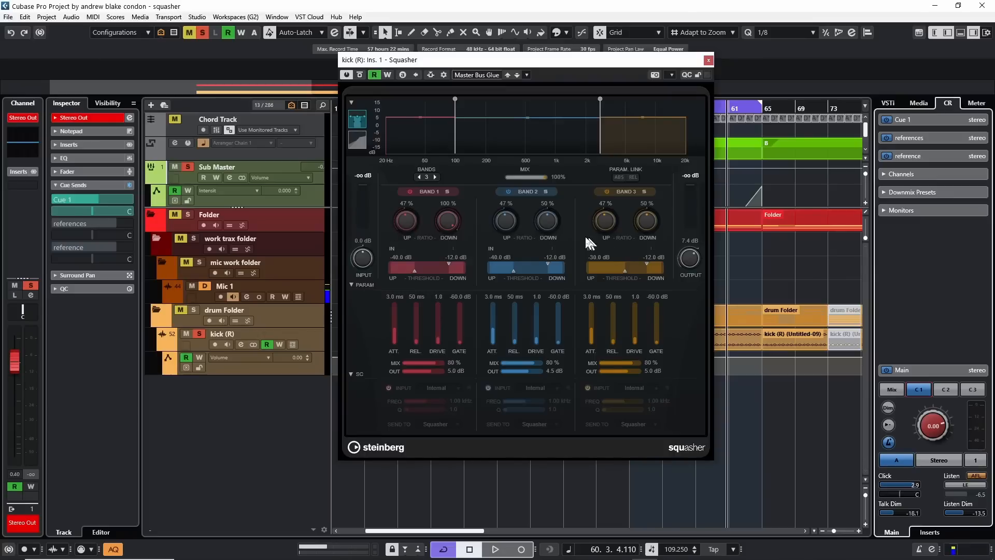
# Try band 2's up ratio with and without absolute parameter linking, then set the up ratios to 33% for band 2 and 57% for band 1
pyautogui.moveTo(500, 217)
pyautogui.mouseDown()
pyautogui.moveTo(500, 248)
pyautogui.moveTo(502, 225)
pyautogui.mouseUp()
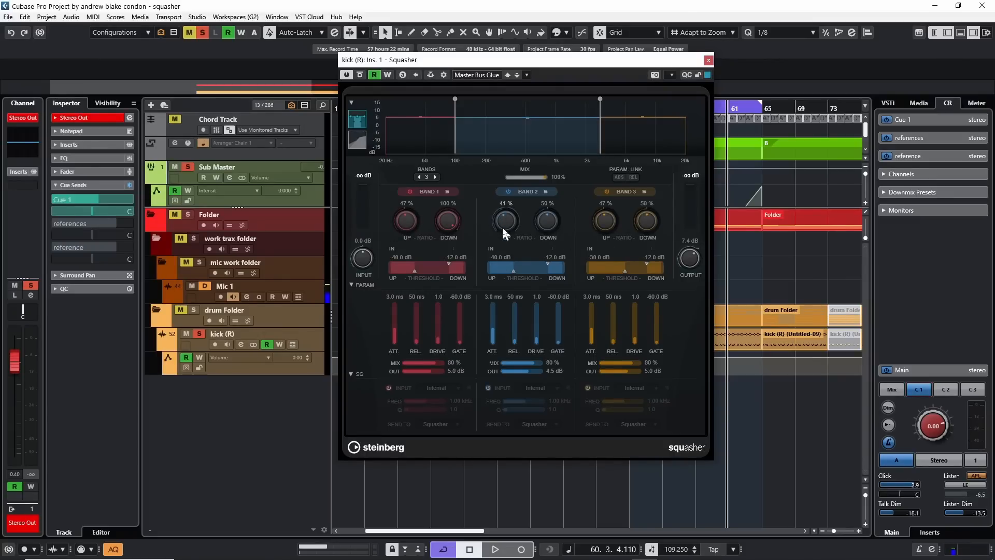
pyautogui.click(619, 178)
pyautogui.moveTo(506, 223)
pyautogui.mouseDown()
pyautogui.moveTo(506, 236)
pyautogui.moveTo(506, 220)
pyautogui.mouseUp()
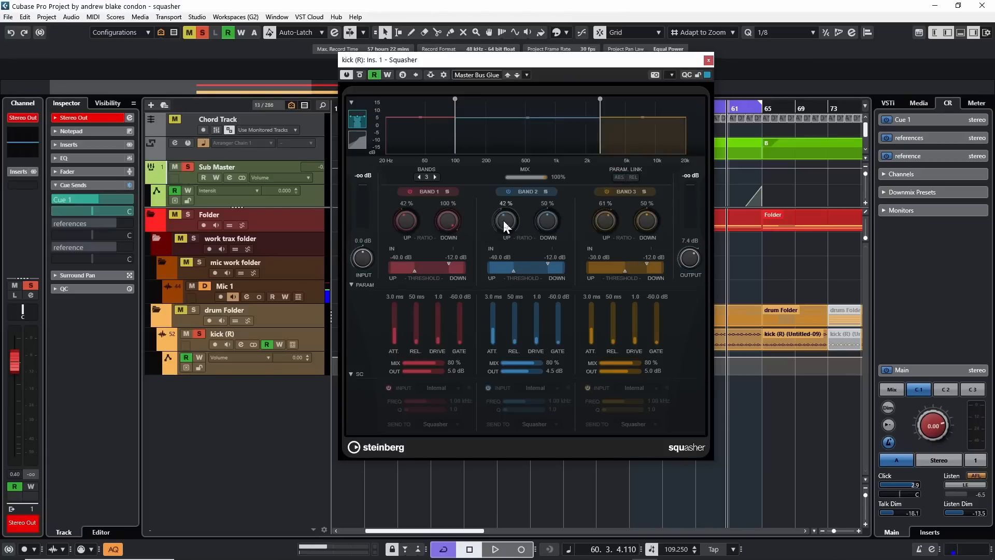
pyautogui.moveTo(503, 221); pyautogui.dragTo(503, 230)
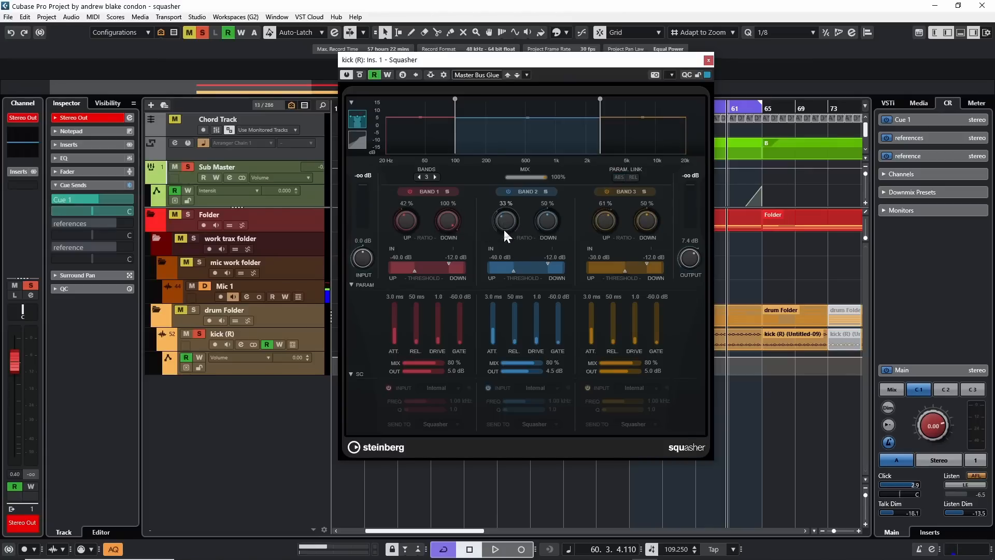
pyautogui.moveTo(402, 220); pyautogui.dragTo(412, 216)
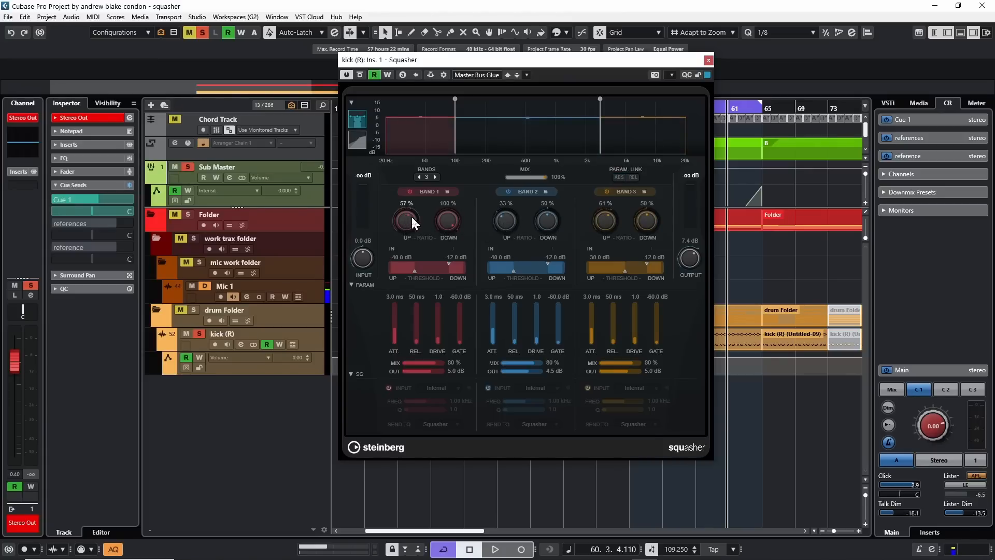
# Link the band parameters relatively, lower band 3's up ratio to 55%, and toggle band 1's on/off state twice
pyautogui.click(632, 175)
pyautogui.moveTo(602, 218)
pyautogui.mouseDown()
pyautogui.moveTo(602, 232)
pyautogui.moveTo(603, 224)
pyautogui.mouseUp()
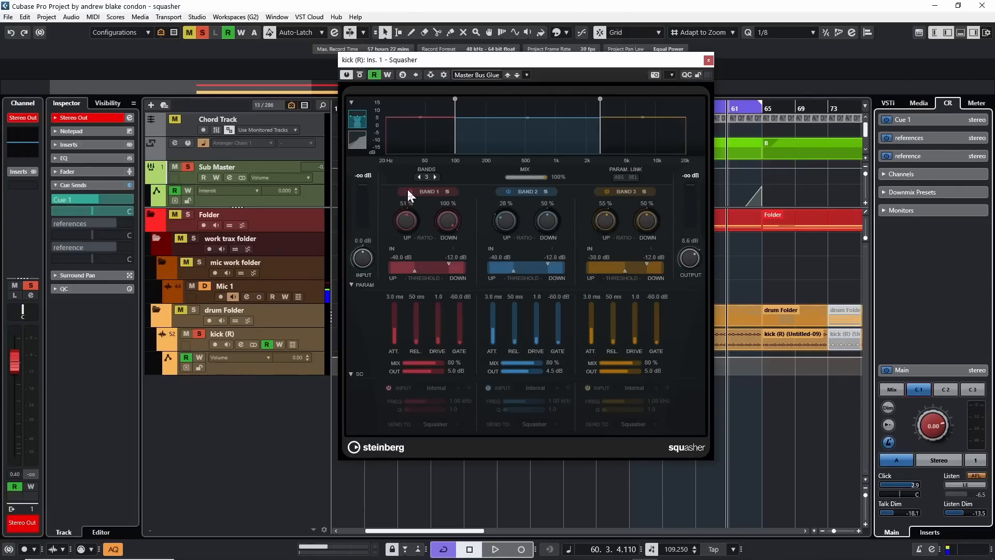
pyautogui.click(407, 191)
pyautogui.click(408, 192)
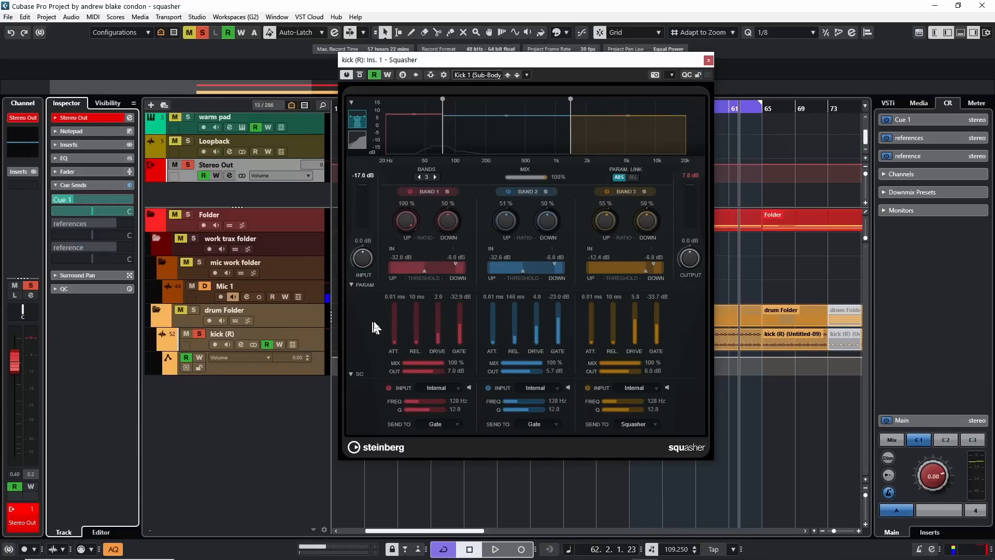
# Raise band 1's attack to 100 ms while auditioning the kick track with the Kick 1 preset
pyautogui.click(618, 178)
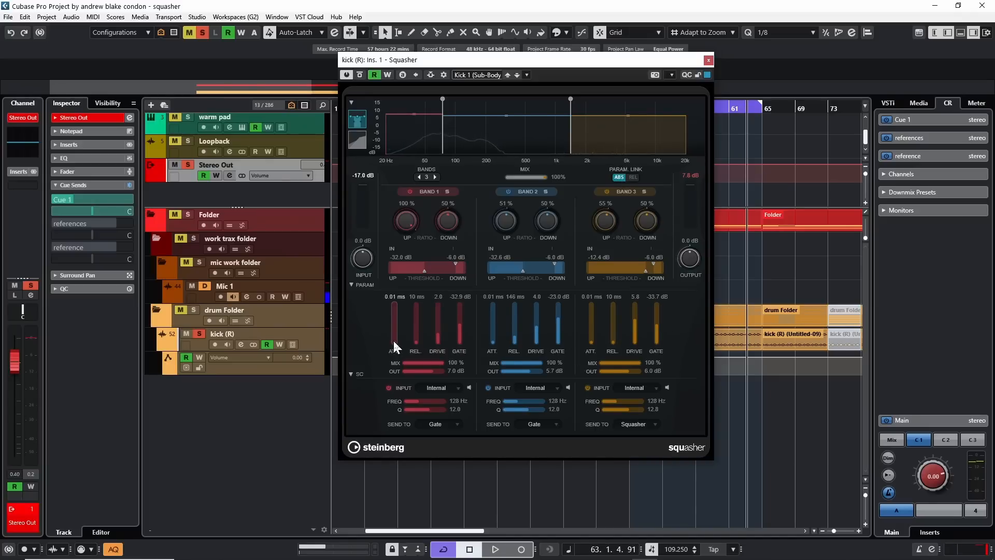
pyautogui.press('space')
pyautogui.moveTo(393, 340); pyautogui.dragTo(398, 294)
pyautogui.press('space')
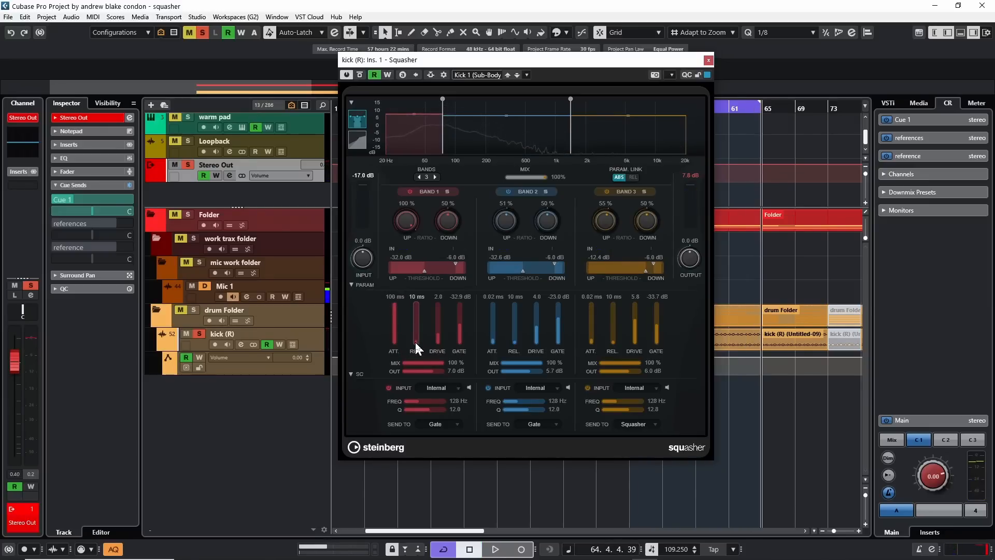
# Audition the kick with the short release, set band 1's release to 1 s, and audition it again
pyautogui.press('space')
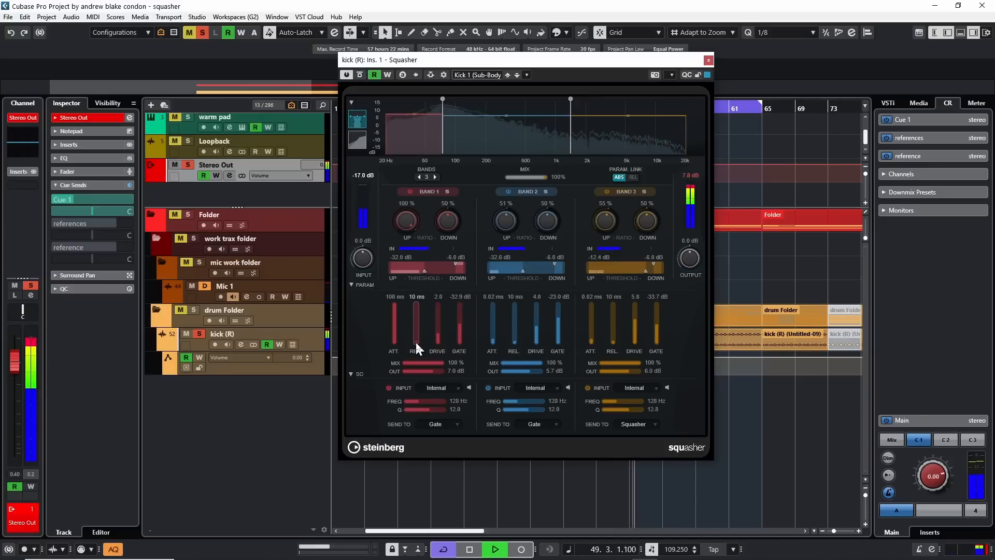
pyautogui.press('space')
pyautogui.moveTo(416, 340); pyautogui.dragTo(416, 276)
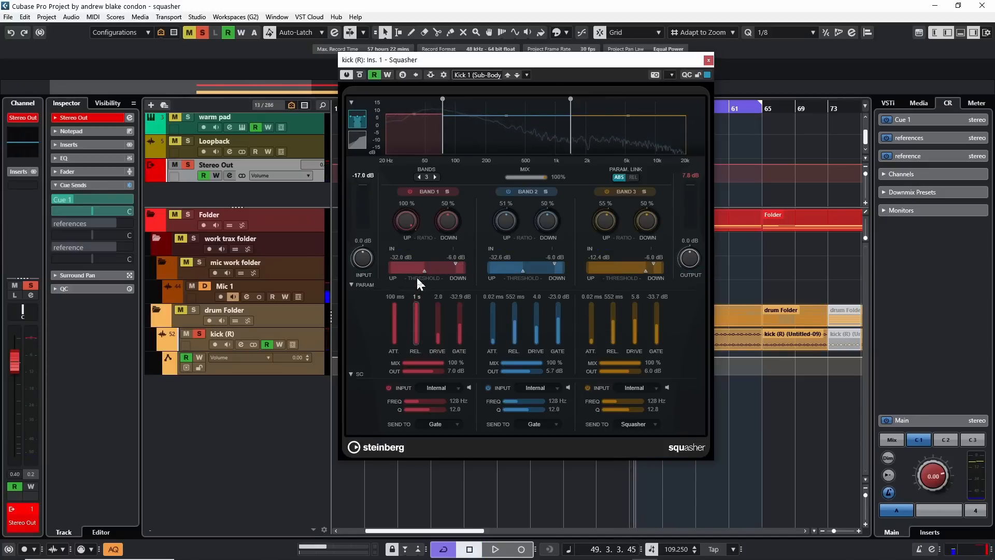
pyautogui.press('space')
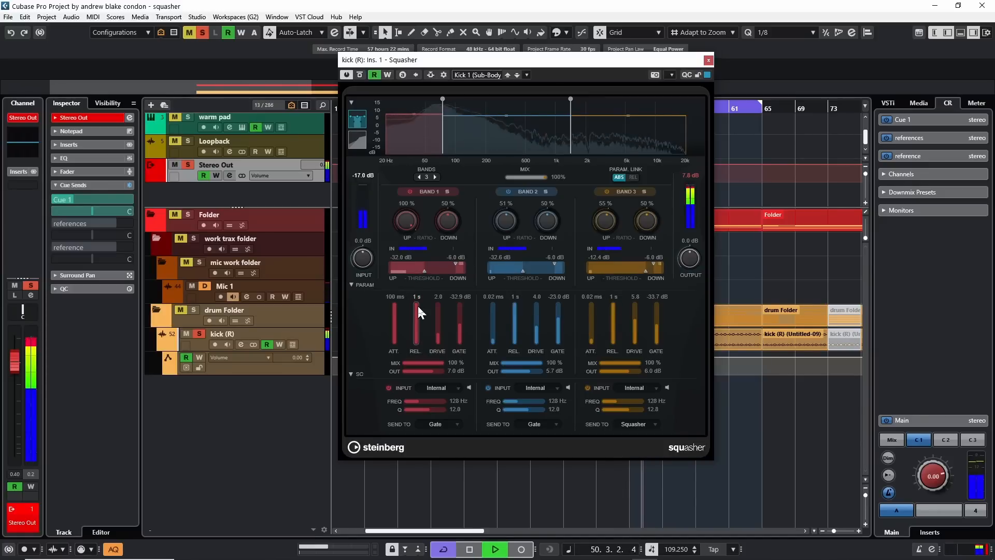
pyautogui.press('space')
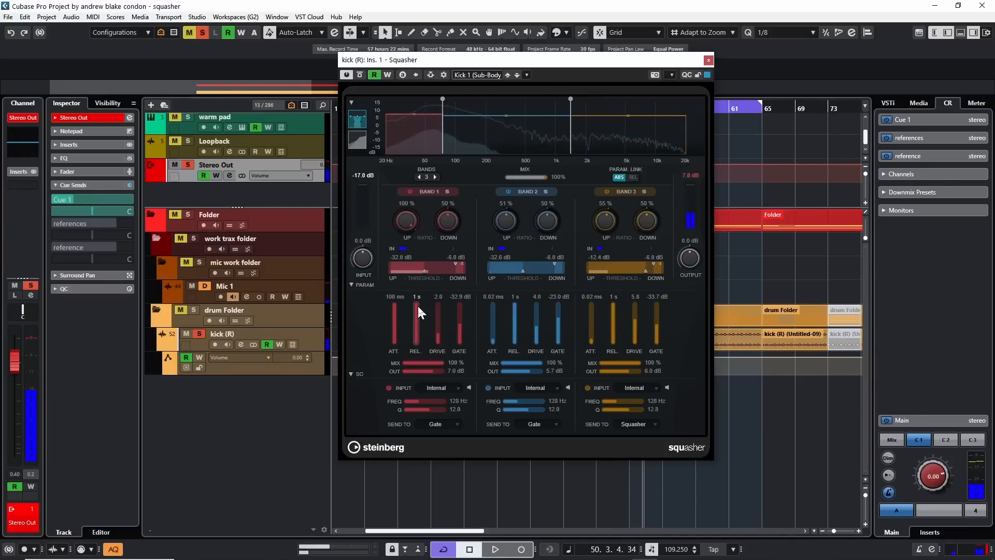
# Set the linked bands' drive to 0.0, then raise it to 10.0 while the kick plays
pyautogui.moveTo(438, 325); pyautogui.dragTo(438, 347)
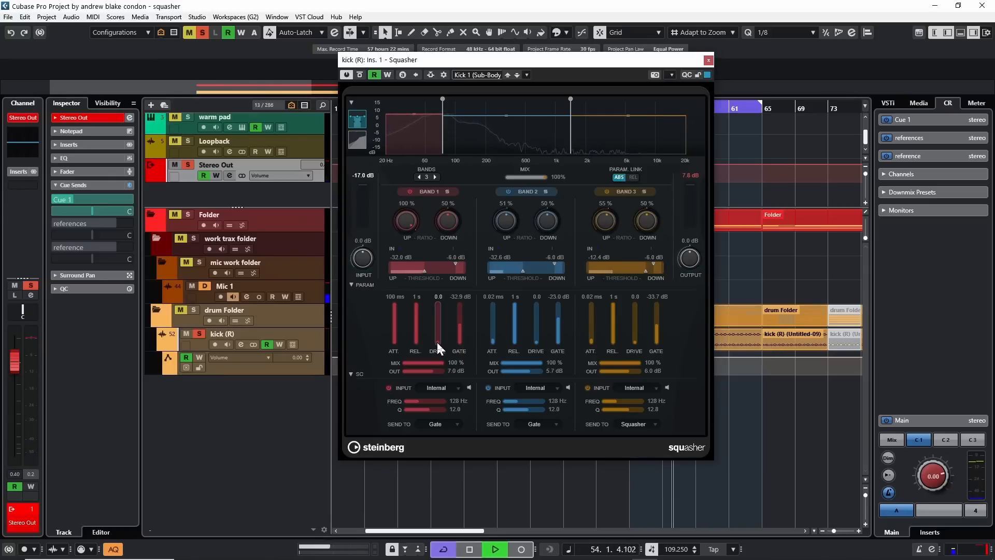
pyautogui.moveTo(440, 336); pyautogui.dragTo(435, 283)
pyautogui.press('space')
# Lower band 1's gate threshold to -60 dB, then raise it to -12.3 dB while auditioning the kick
pyautogui.moveTo(460, 324); pyautogui.dragTo(460, 344)
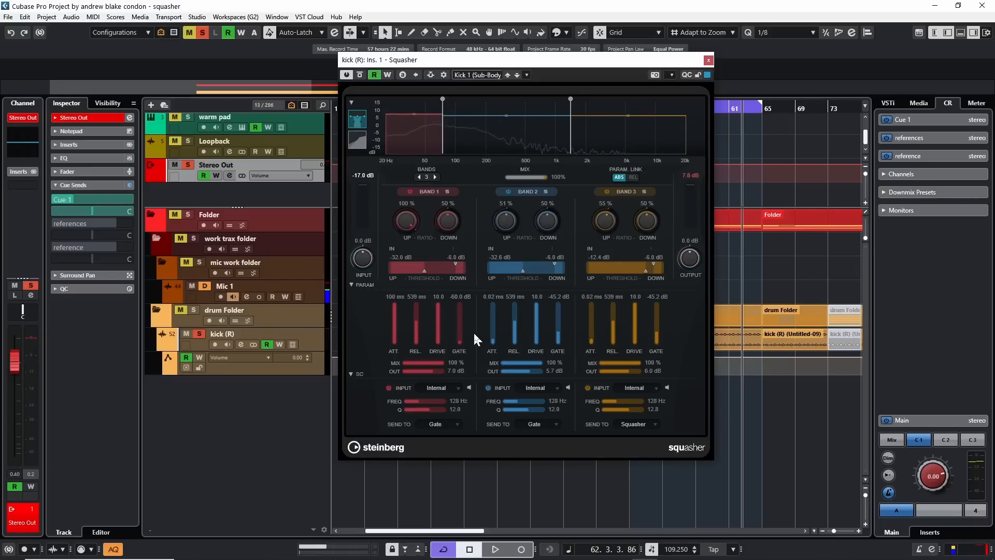
pyautogui.press('space')
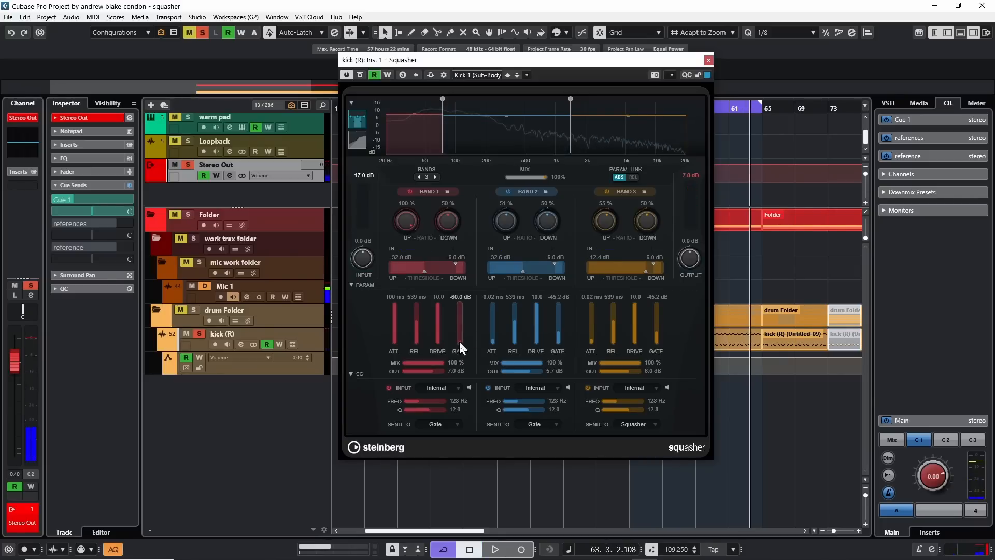
pyautogui.moveTo(460, 340); pyautogui.dragTo(462, 338)
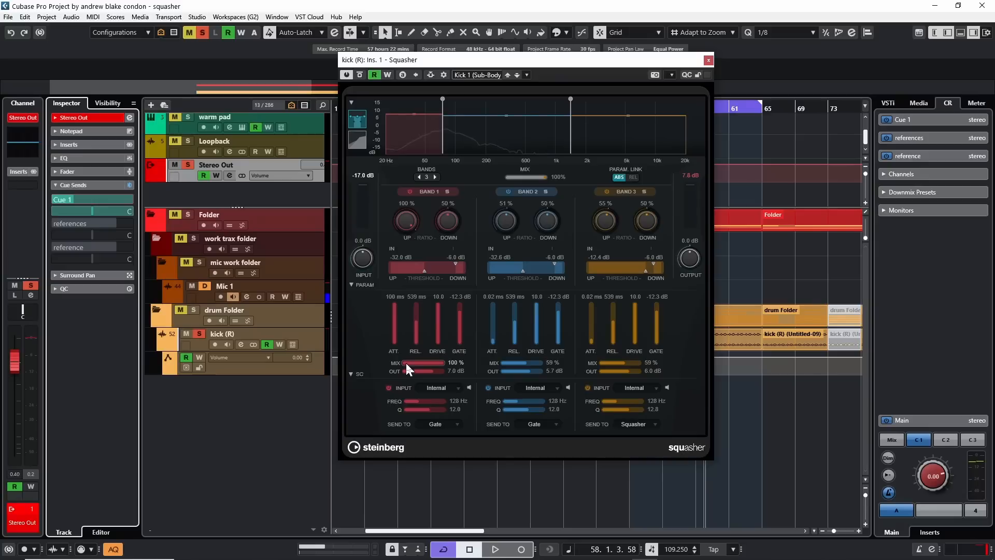
# Sweep the linked bands' mix up to 100% while auditioning the kick, and adjust their output levels, trying 15 dB
pyautogui.press('space')
pyautogui.moveTo(405, 362); pyautogui.dragTo(440, 362)
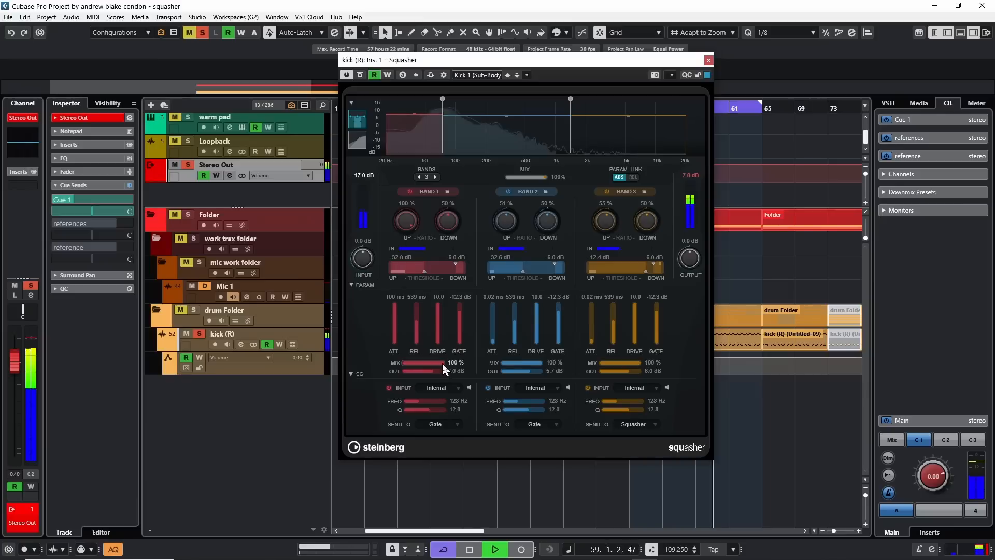
pyautogui.press('space')
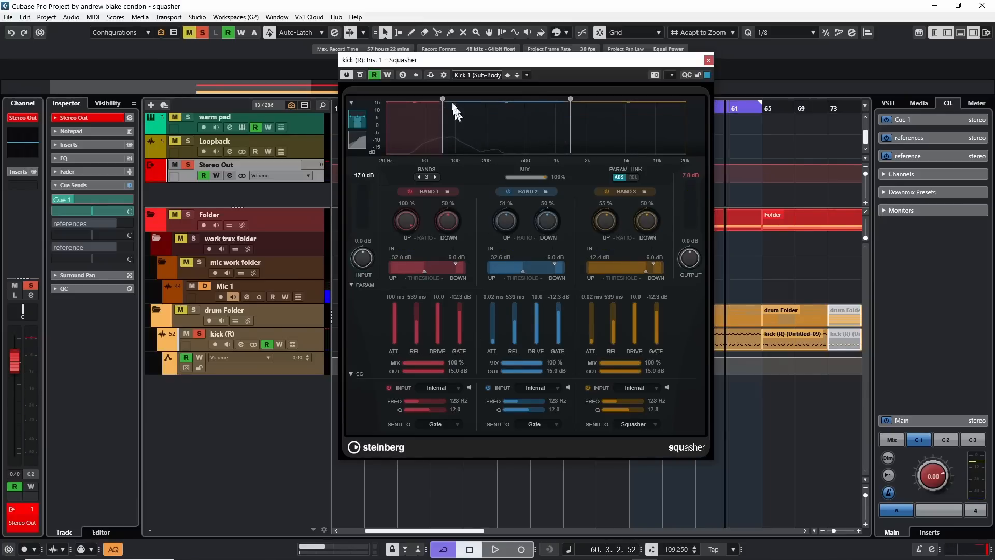
pyautogui.moveTo(508, 101)
pyautogui.mouseDown()
pyautogui.moveTo(505, 137)
pyautogui.moveTo(510, 115)
pyautogui.moveTo(523, 128)
pyautogui.moveTo(520, 110)
pyautogui.mouseUp()
pyautogui.moveTo(433, 371)
pyautogui.mouseDown()
pyautogui.moveTo(422, 374)
pyautogui.moveTo(440, 371)
pyautogui.mouseUp()
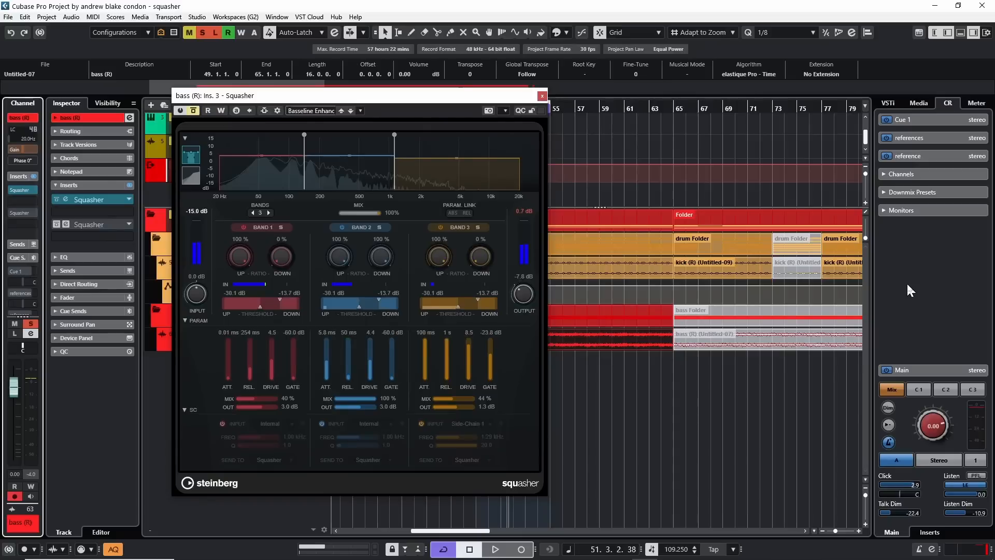
# Collapse and reopen the side-chain section of the bass track's Squasher
pyautogui.click(185, 411)
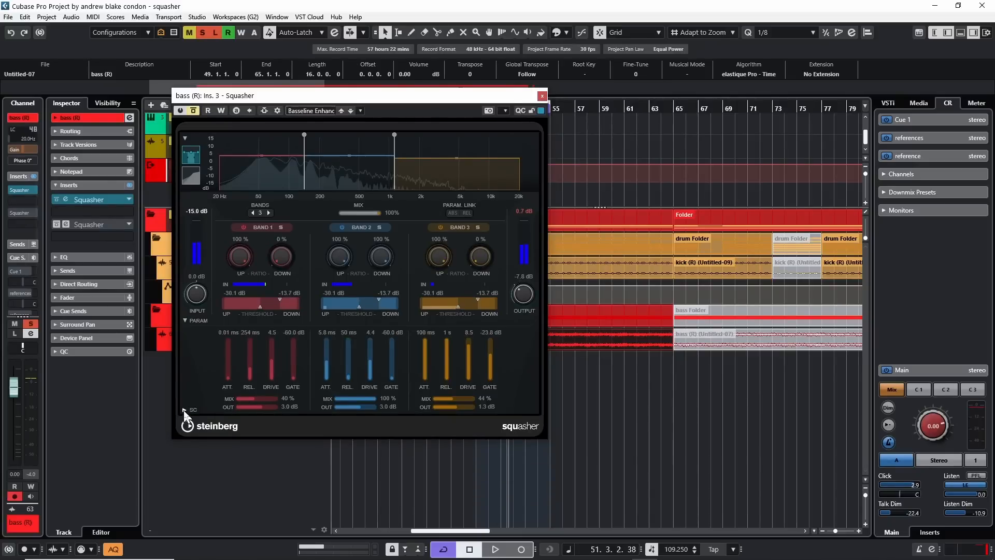
pyautogui.click(184, 410)
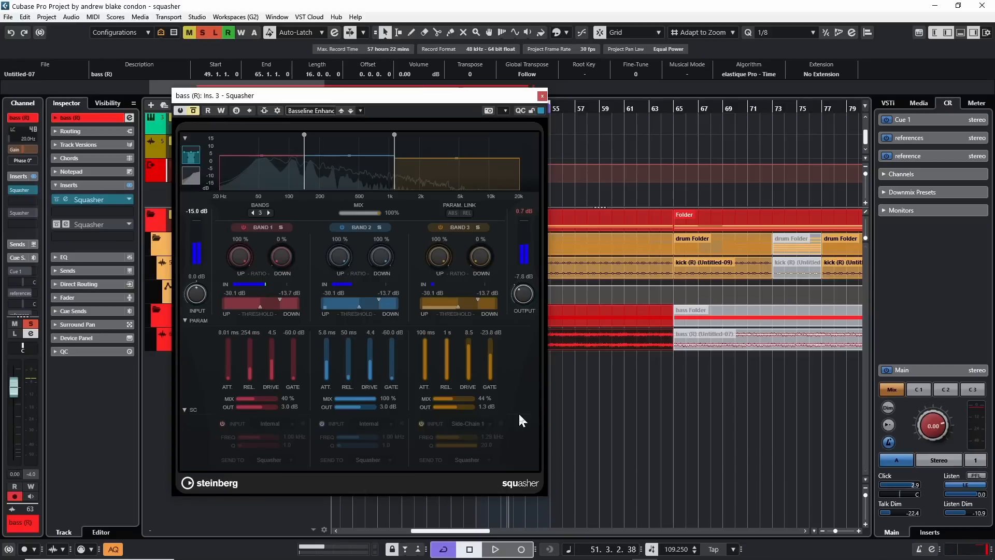
# Audition the bass track with its insert 3 Squasher bypassed, then reactivate the insert and audition the track again
pyautogui.click(915, 332)
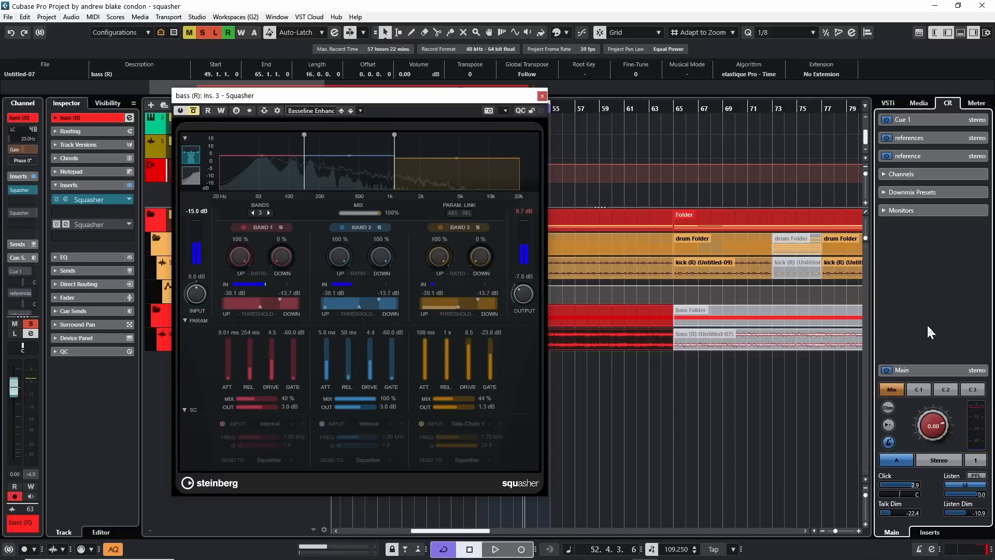
pyautogui.press('space')
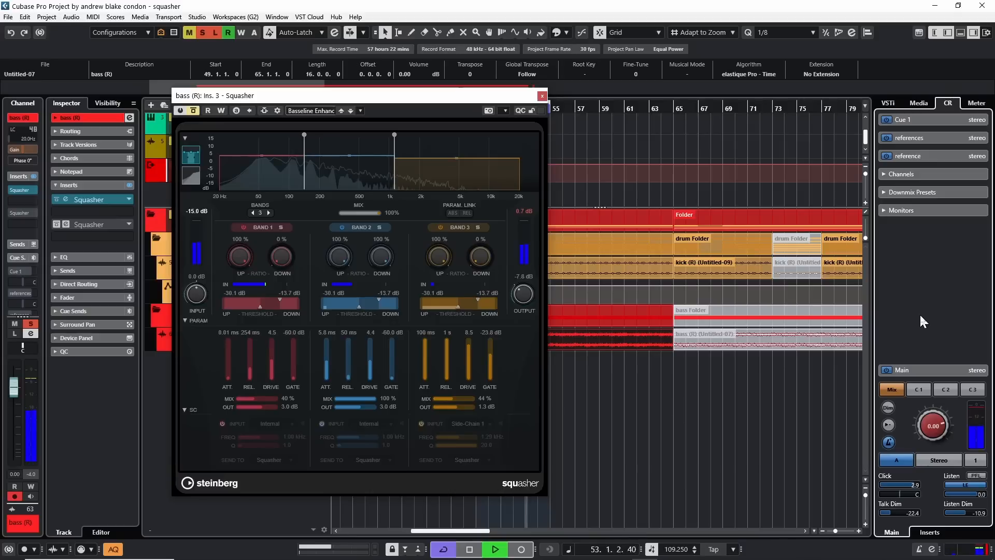
pyautogui.press('space')
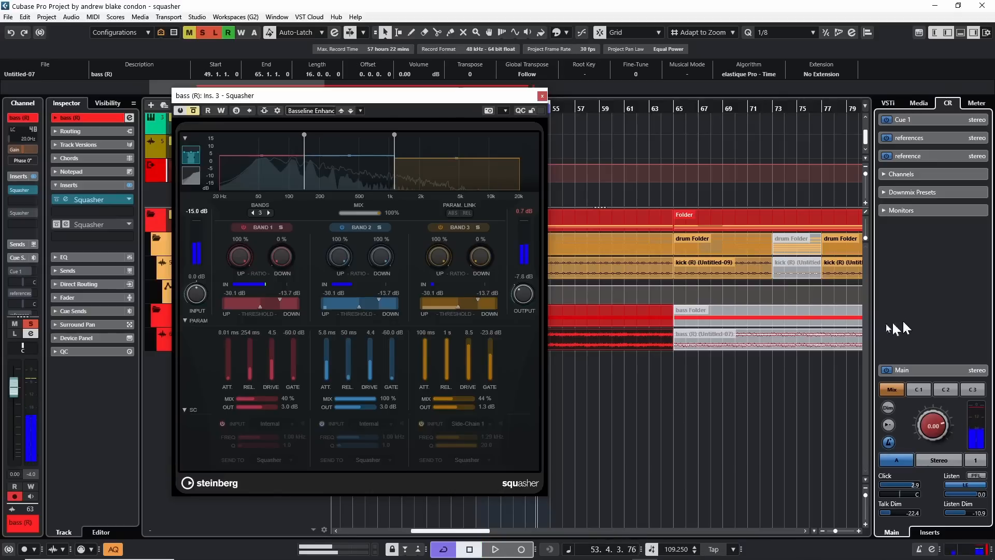
pyautogui.press('space')
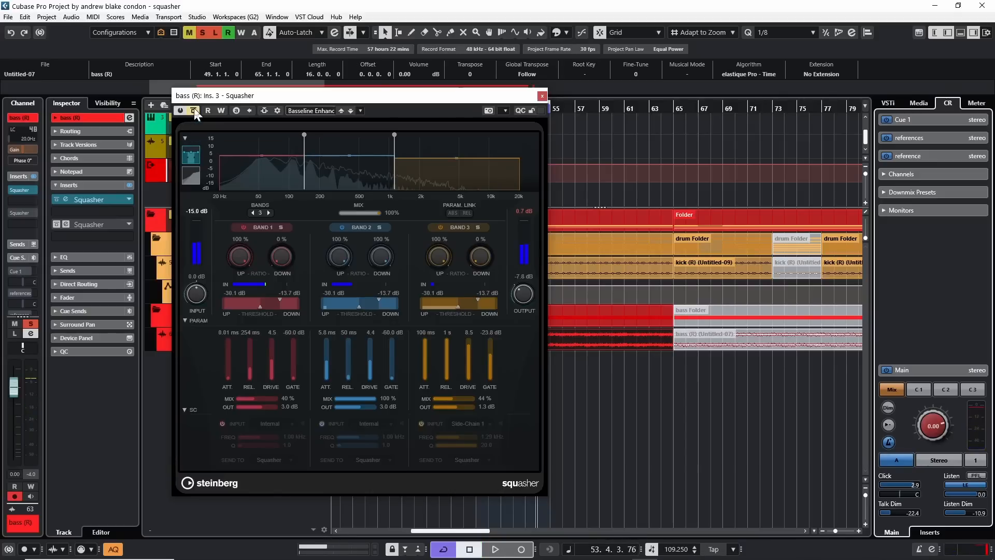
pyautogui.press('space')
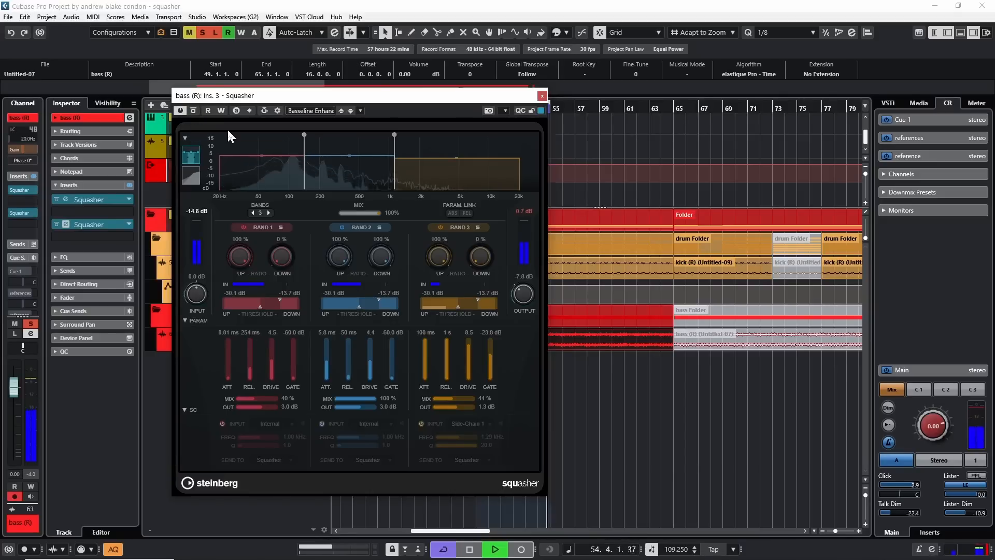
pyautogui.press('space')
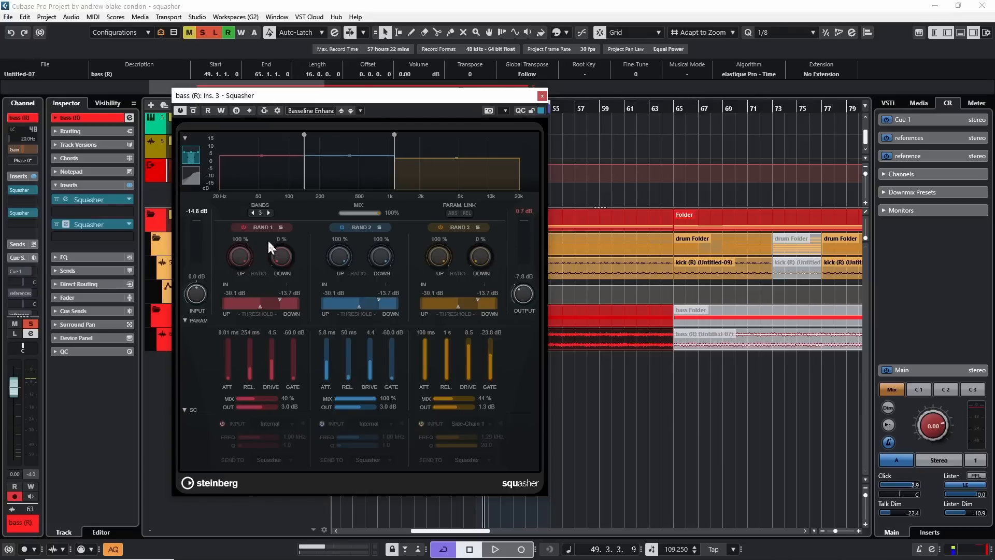
# Audition the bass through bands 1, 2 and 3 in turn, soloing each band during playback and releasing the solo
pyautogui.press('space')
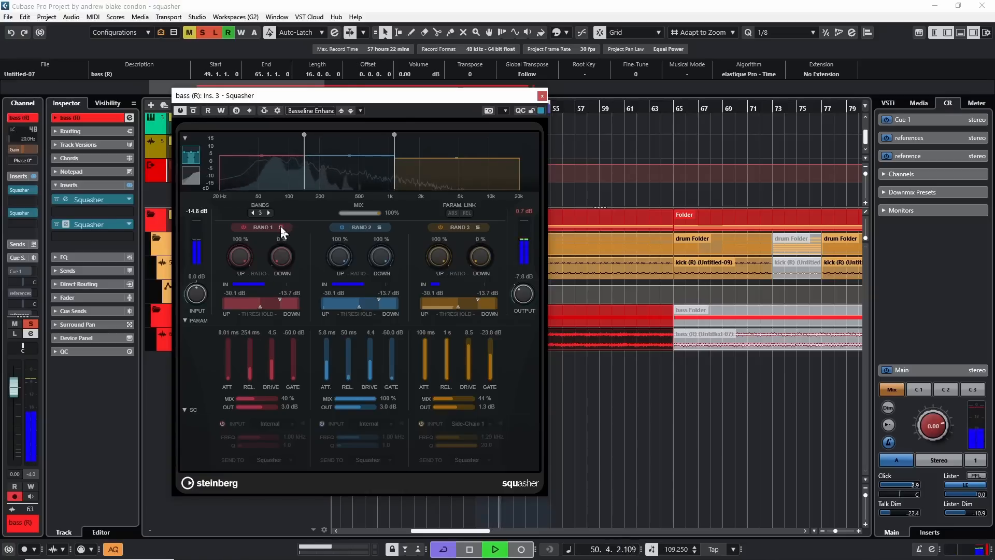
pyautogui.press('space')
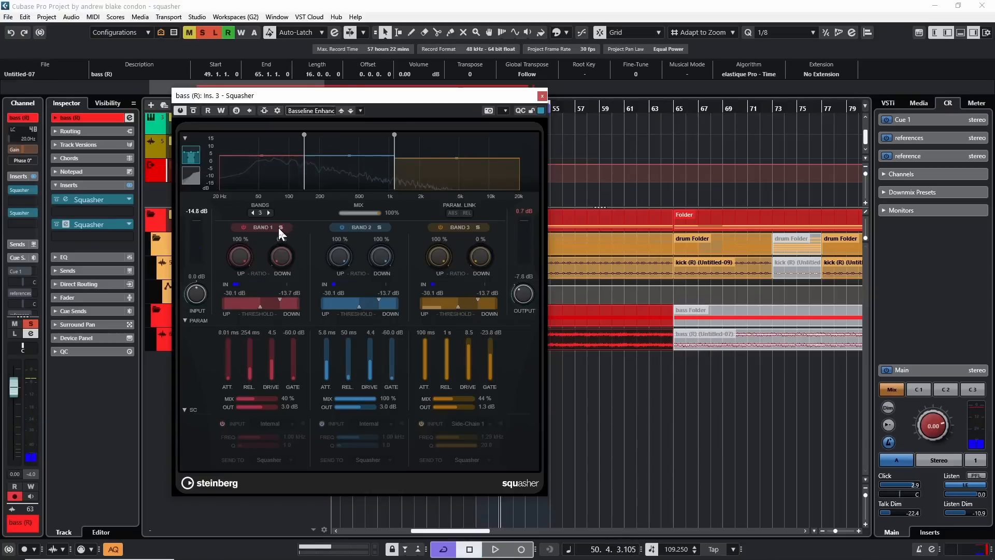
pyautogui.press('space')
pyautogui.click(380, 228)
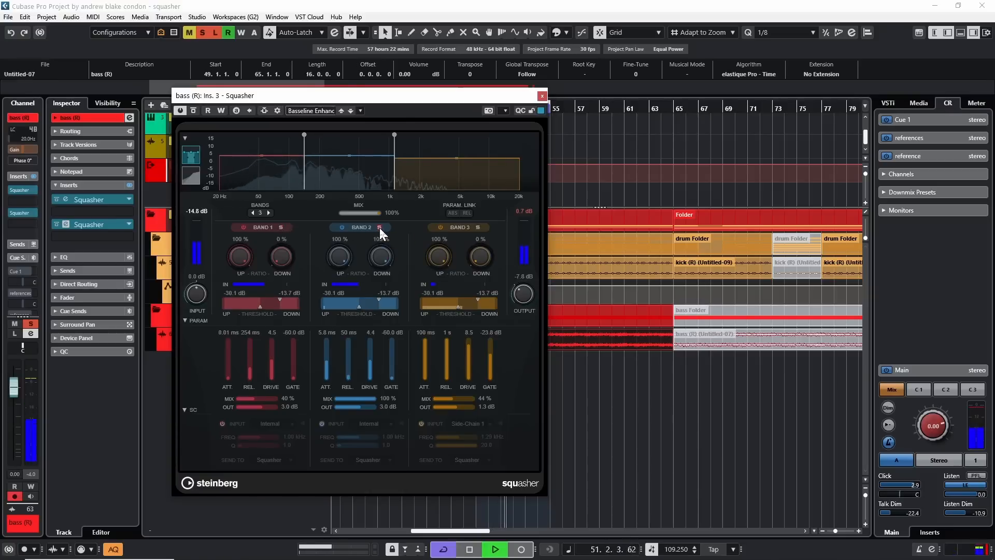
pyautogui.click(381, 228)
pyautogui.press('space')
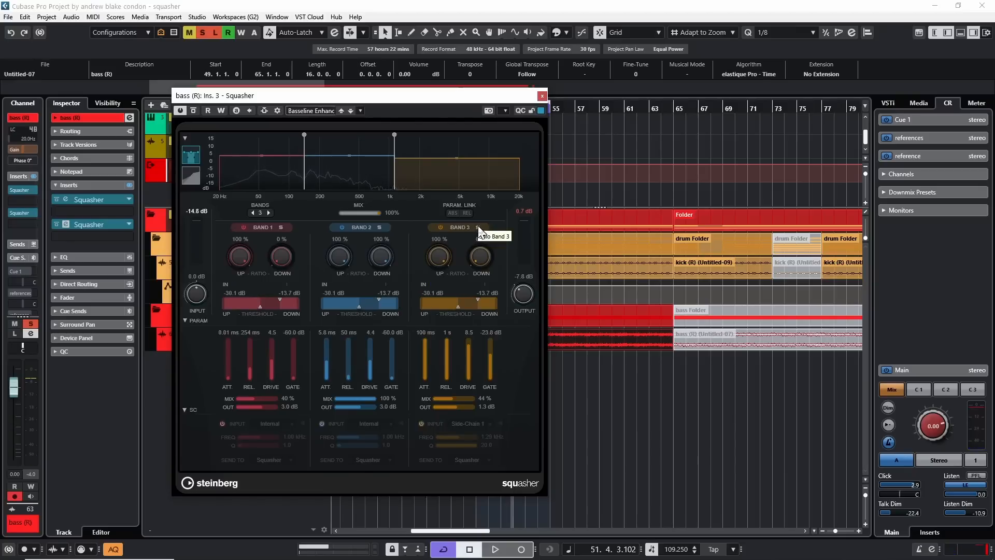
pyautogui.press('space')
pyautogui.click(478, 228)
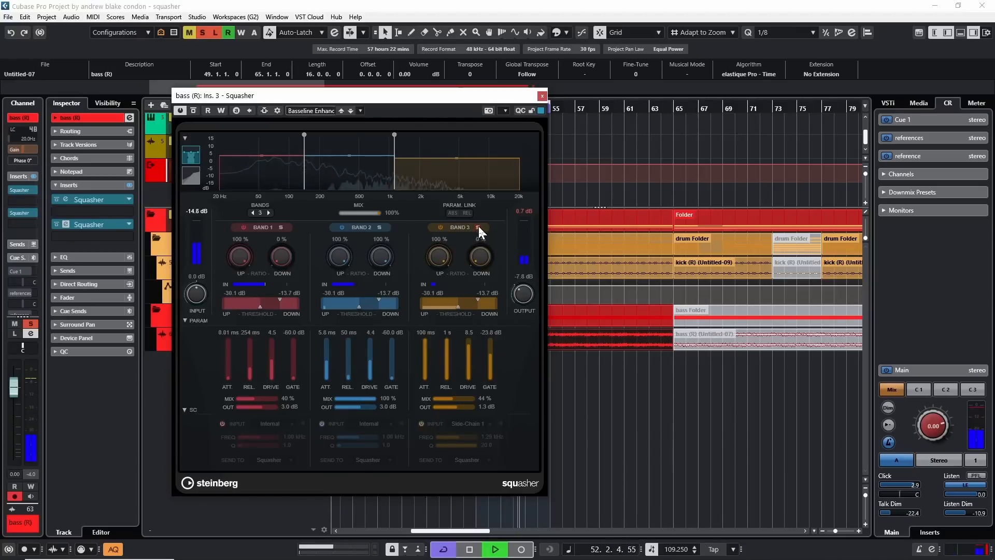
pyautogui.click(478, 228)
pyautogui.press('space')
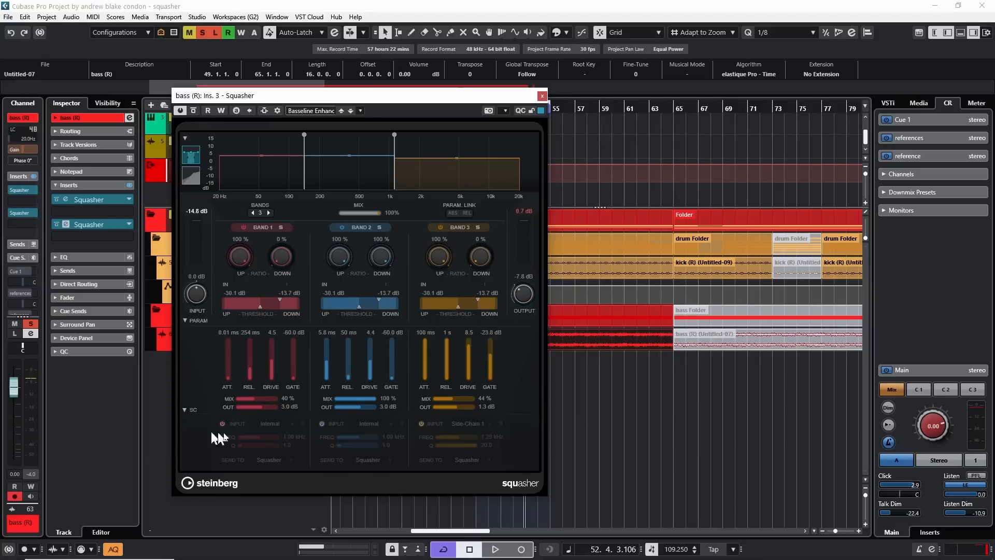
# Activate side-chaining for band 3 and review its input source options, keeping Side-Chain 1
pyautogui.click(421, 423)
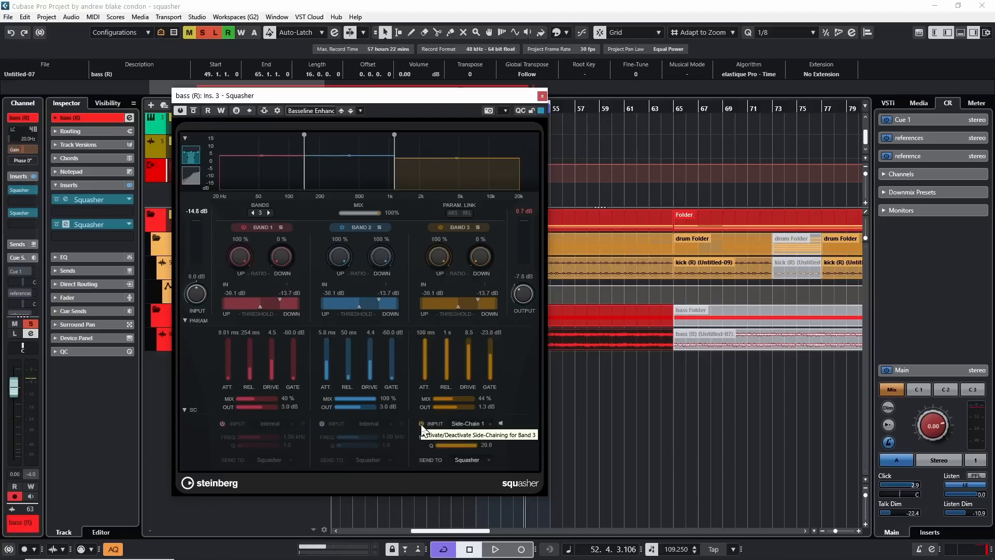
pyautogui.click(470, 425)
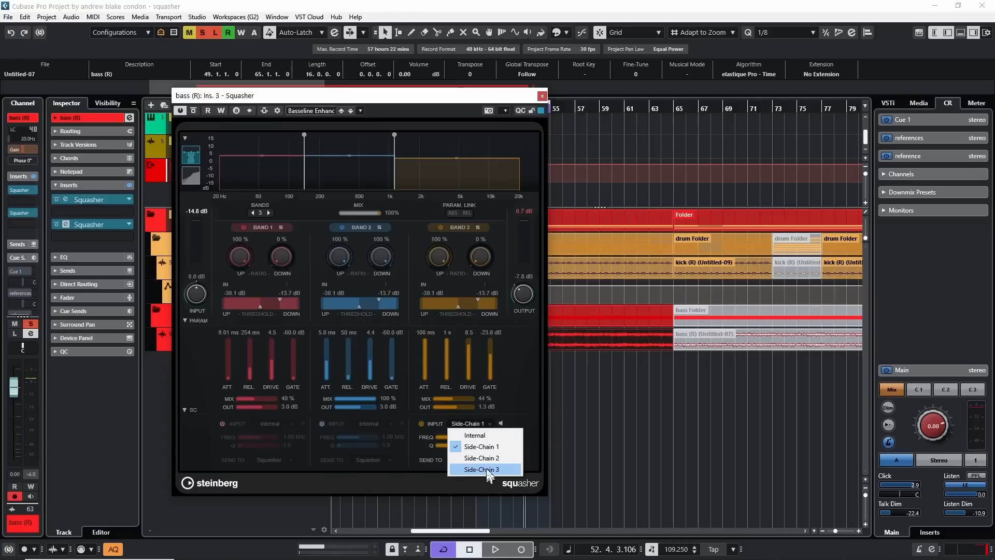
pyautogui.click(515, 416)
# Activate the bass Squasher's plug-in side-chaining and open its side-chain routing with 1 - SC In as the input
pyautogui.moveTo(267, 99); pyautogui.dragTo(246, 107)
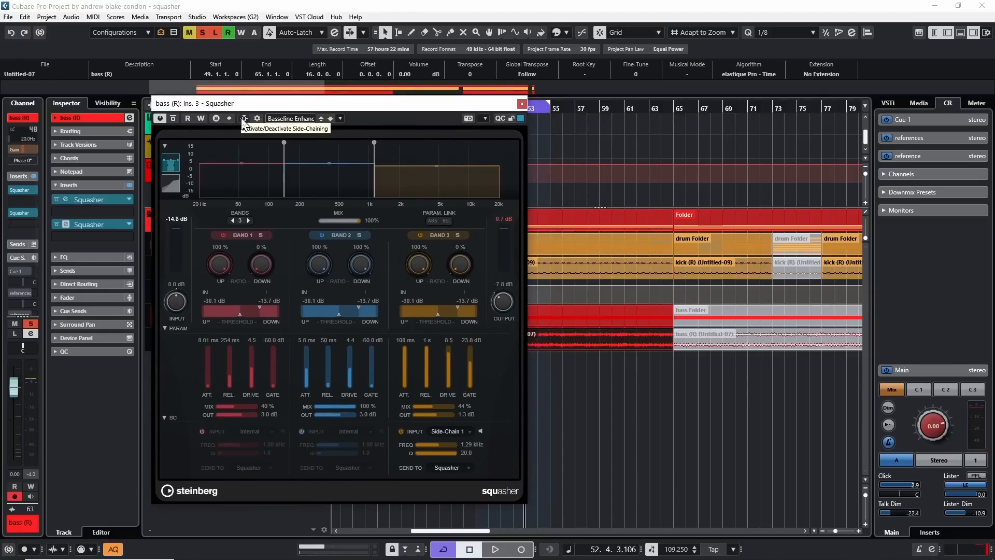
pyautogui.click(242, 118)
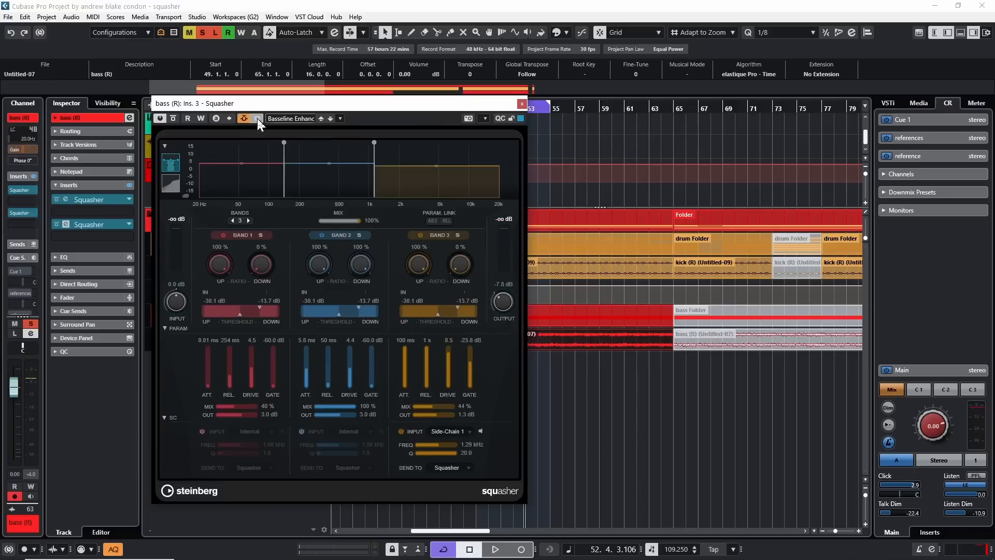
pyautogui.click(257, 119)
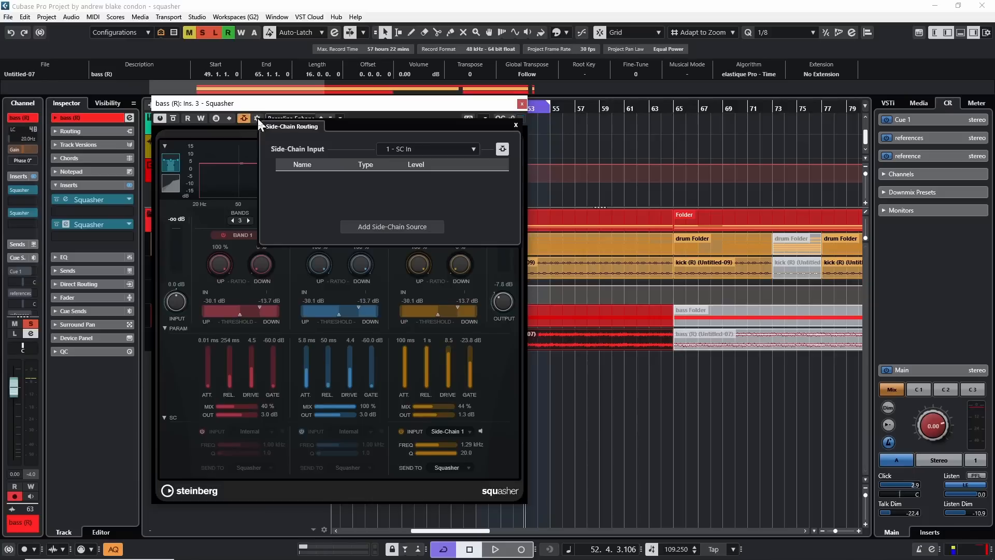
pyautogui.click(429, 154)
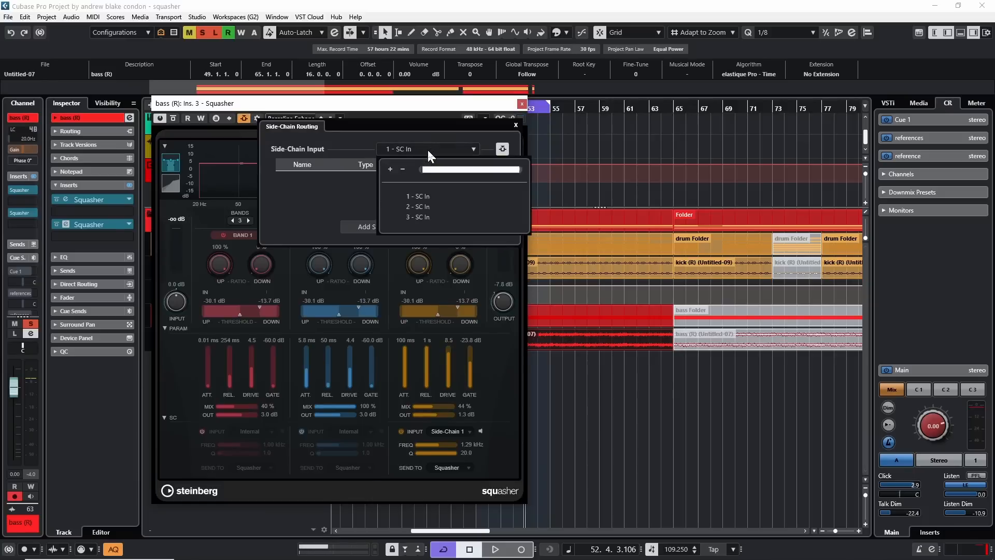
pyautogui.click(422, 197)
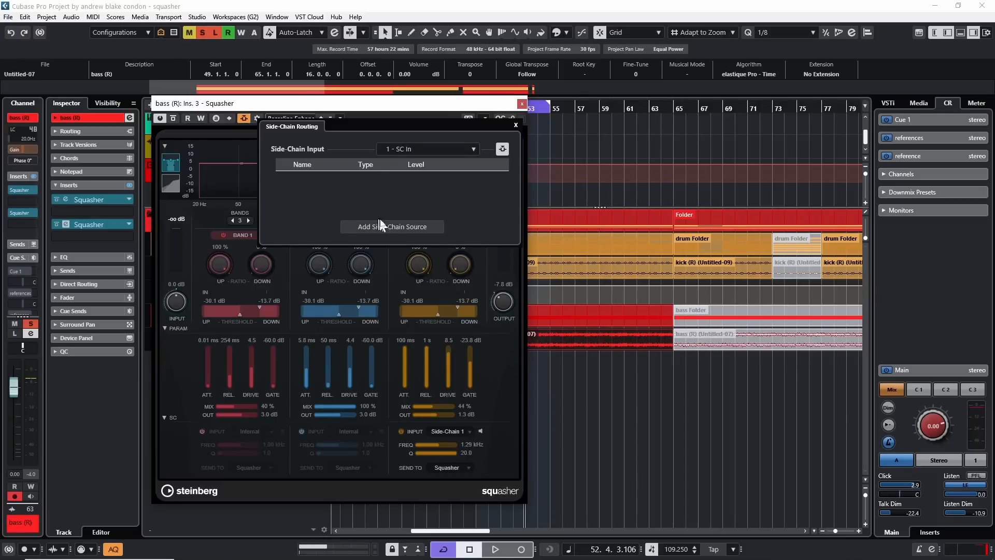
# Add kick (R) as the source for side-chain input 1 and audition the bass
pyautogui.click(404, 233)
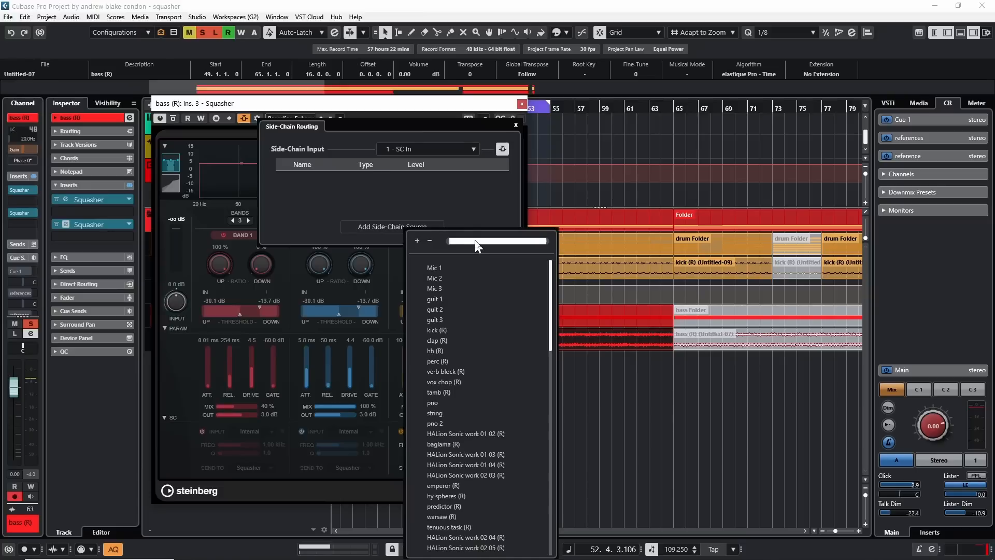
pyautogui.write('kic')
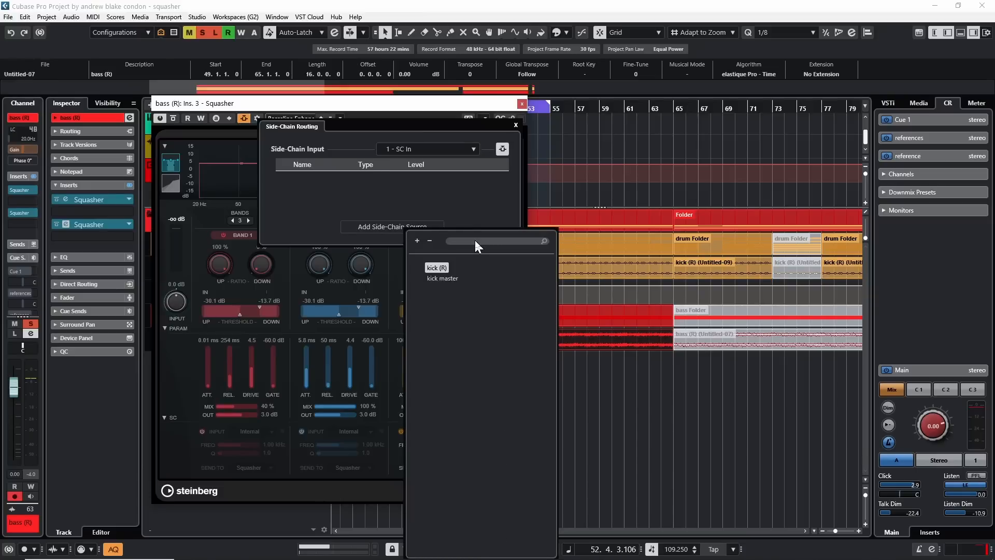
pyautogui.press('Return')
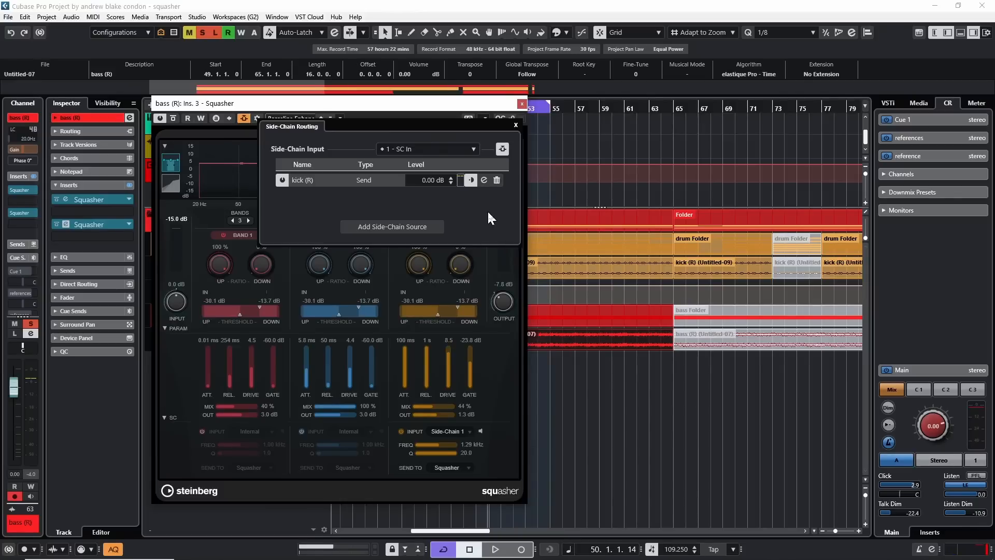
pyautogui.press('space')
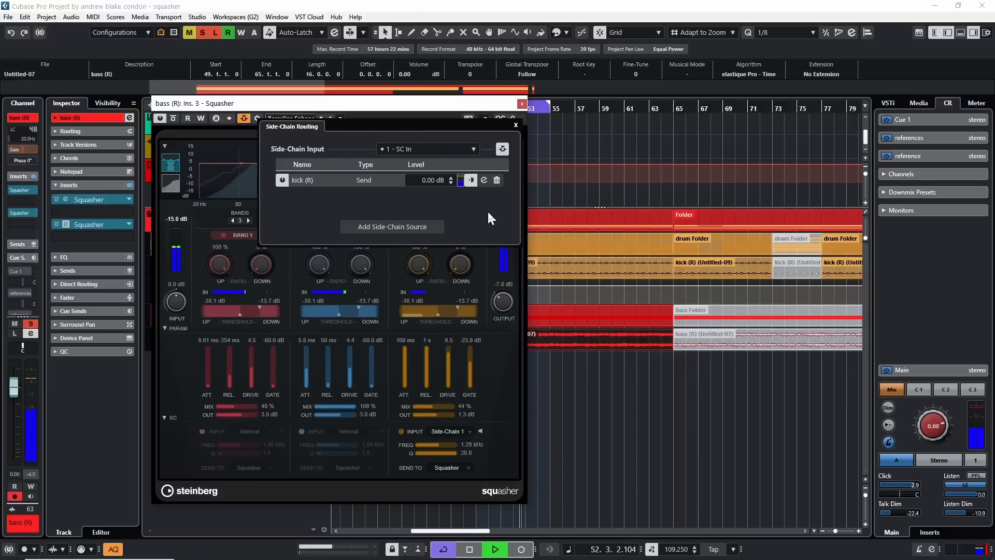
pyautogui.press('space')
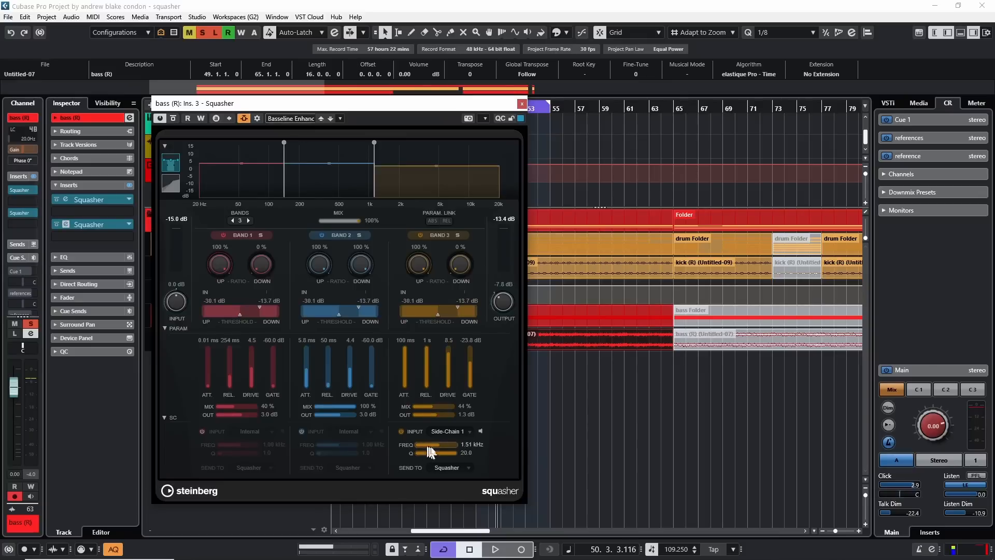
# Monitor band 3's side-chain filter during playback, sweep its frequency down to 1.09 kHz and up to 1.63 kHz, and switch monitoring off
pyautogui.click(481, 431)
pyautogui.press('space')
pyautogui.scroll(-5, 467, 444)
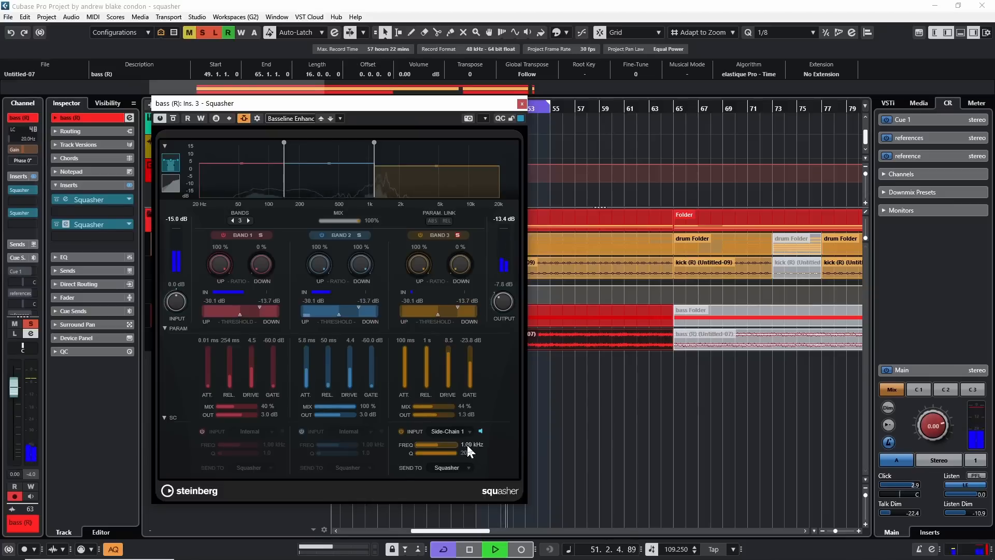
pyautogui.scroll(6, 468, 445)
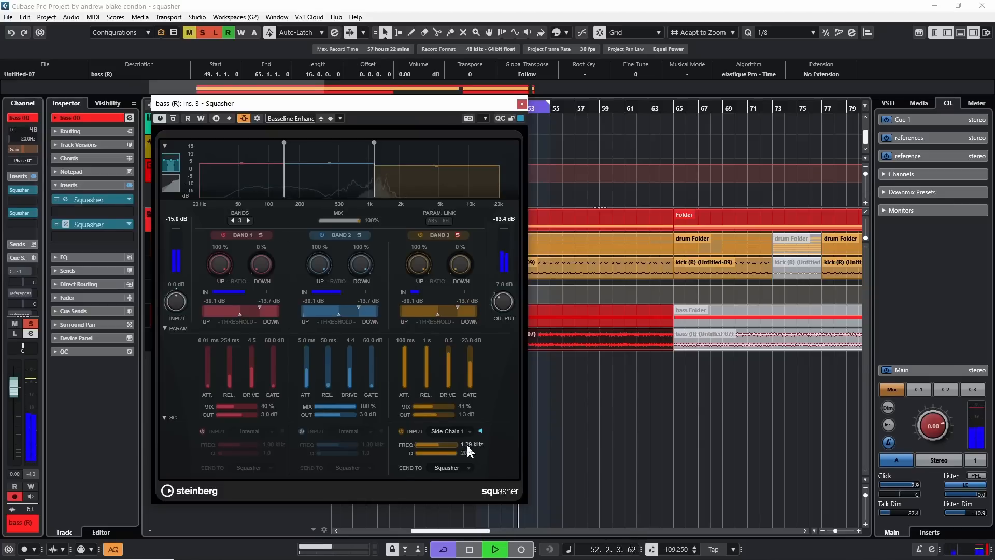
pyautogui.click(480, 431)
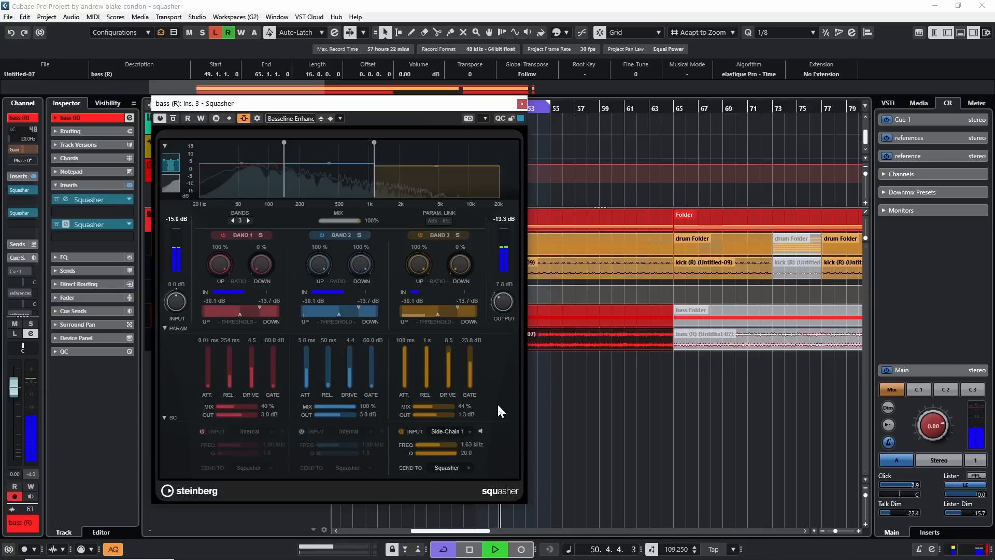